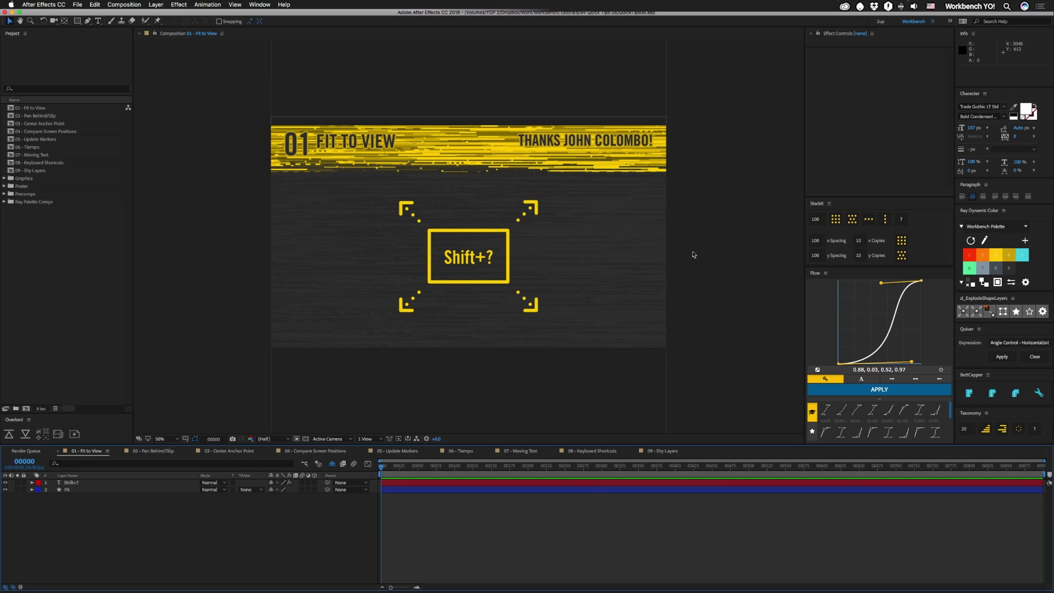
Fit the Fit to View comp to the viewer at full resolution, then open 02 - Pan Behind/Slip.
{"action": "key", "text": "shift+slash"}
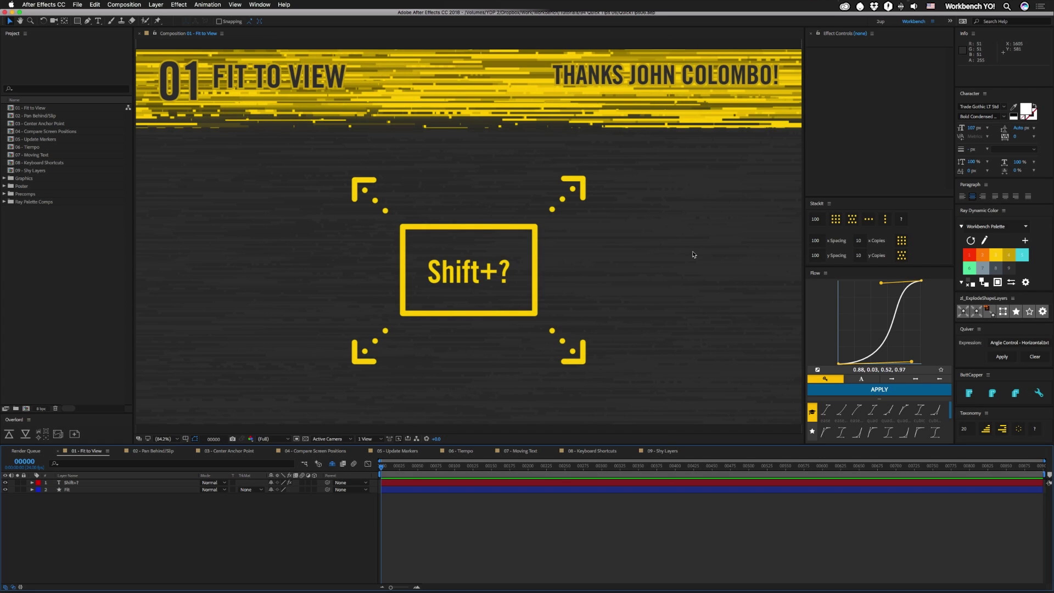
{"action": "left_click", "coordinate": [156, 451]}
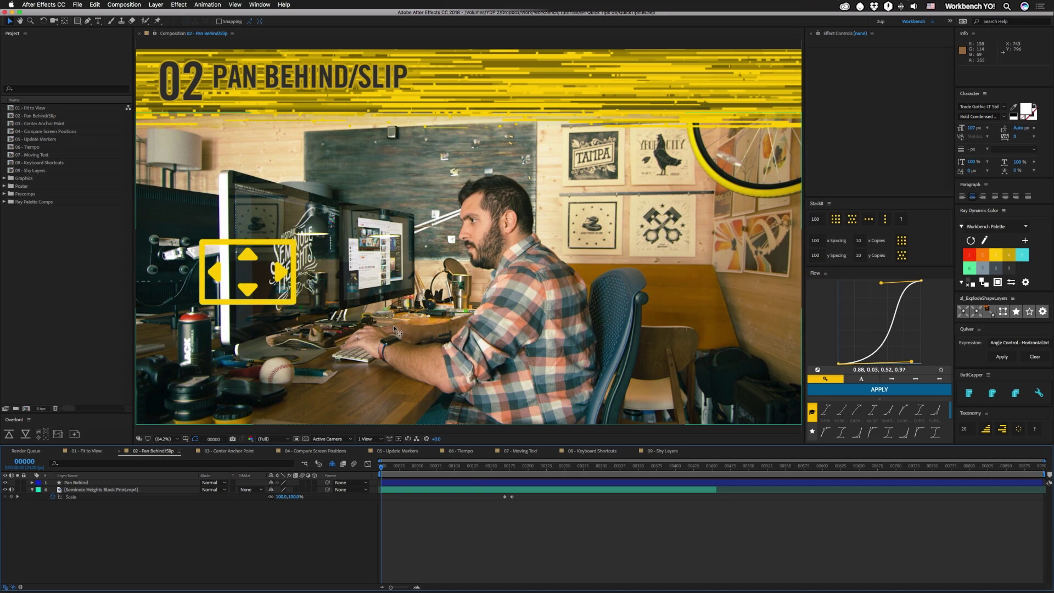
Slip the Seminole Heights Block Print footage twice with the Pan Behind tool to show other source frames.
{"action": "key", "text": "y"}
{"action": "left_click_drag", "start_coordinate": [502, 490], "coordinate": [453, 492]}
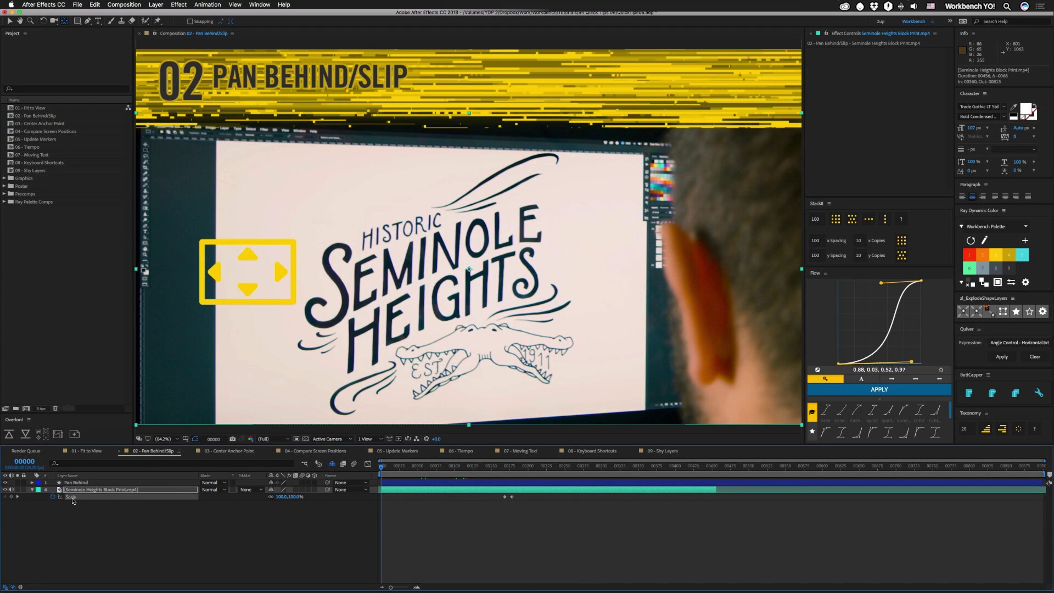
{"action": "left_click_drag", "start_coordinate": [518, 487], "coordinate": [548, 496]}
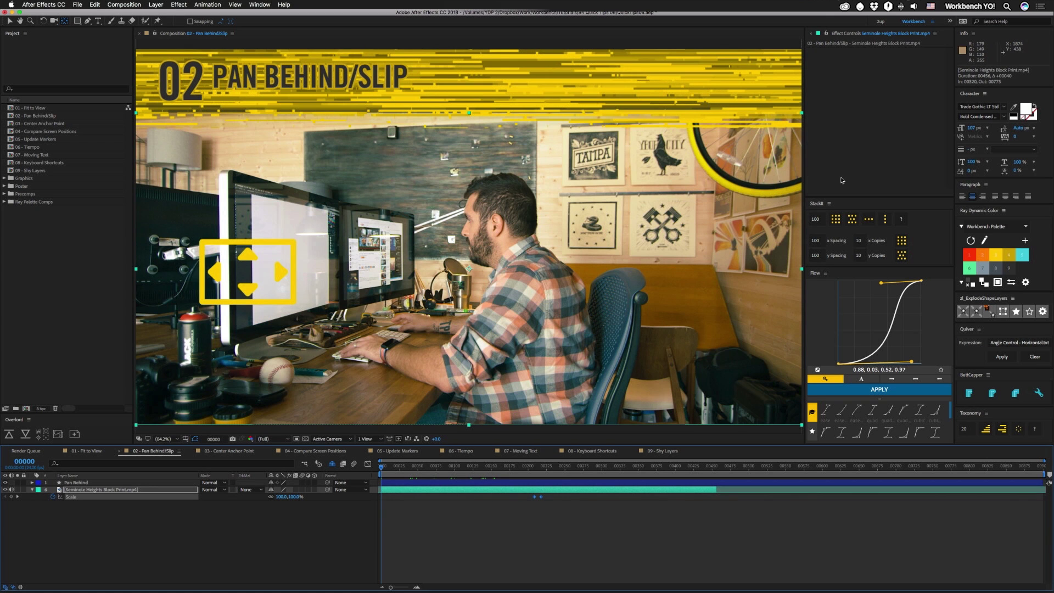
In 03 - Center Anchor Point, centre the anchor points of the logo and BUY OVERLORD! layers.
{"action": "left_click", "coordinate": [224, 451]}
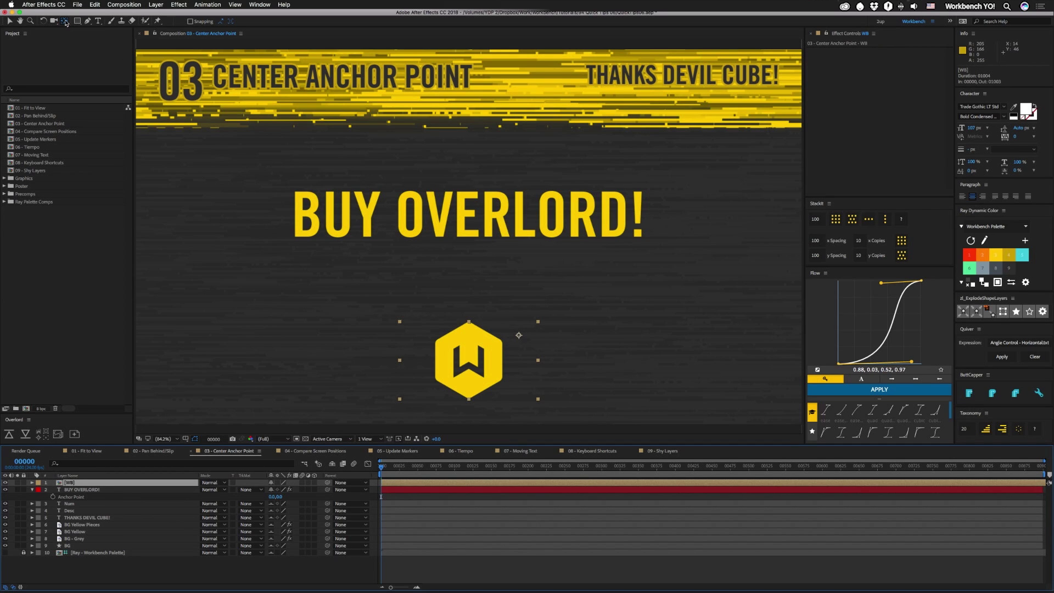
{"action": "key", "text": "super+alt+Home"}
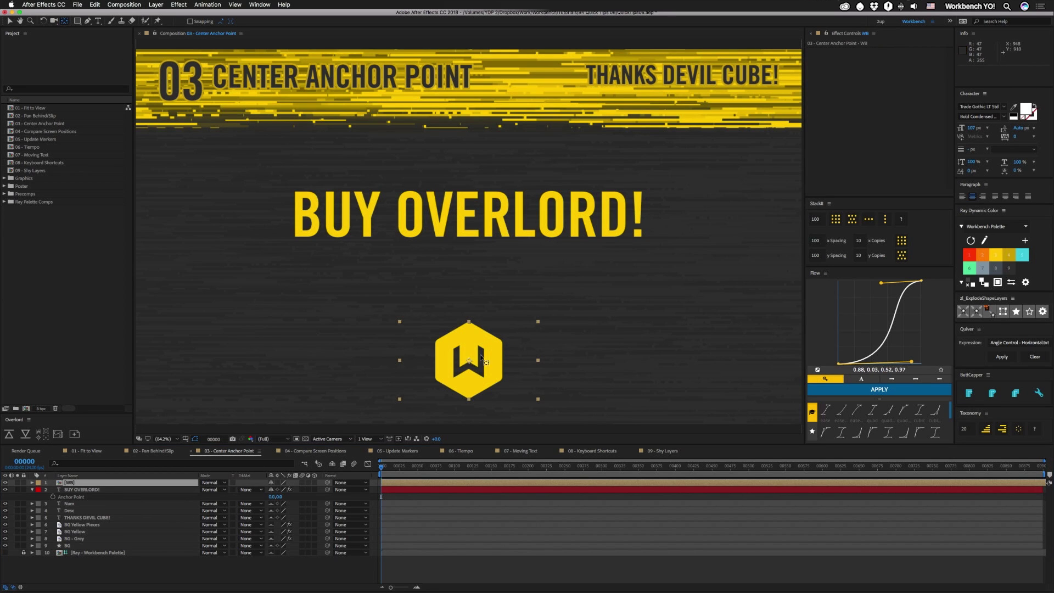
{"action": "left_click", "coordinate": [470, 233]}
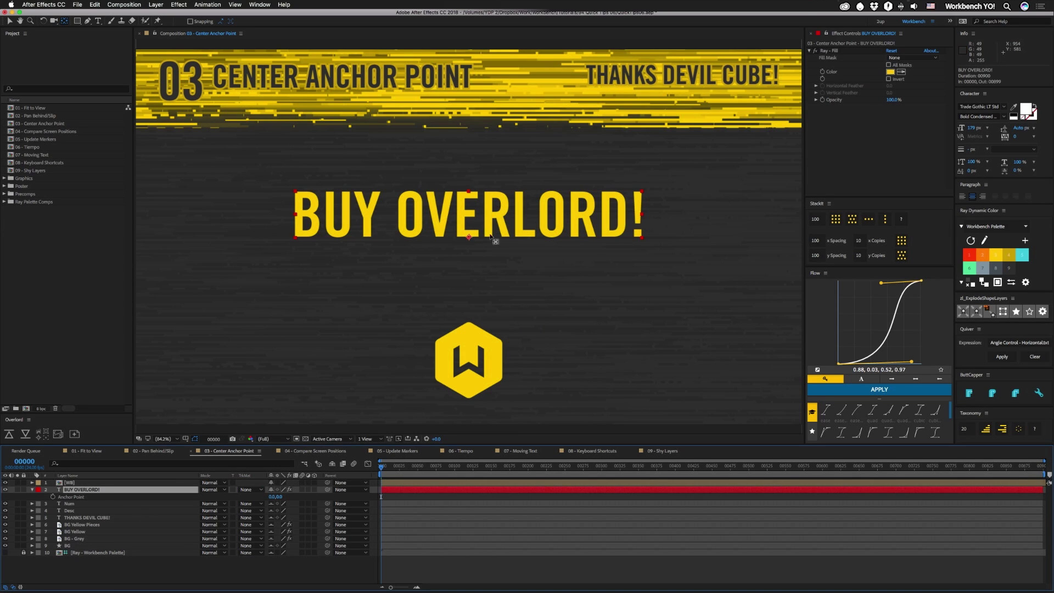
{"action": "key", "text": "super+alt+Home"}
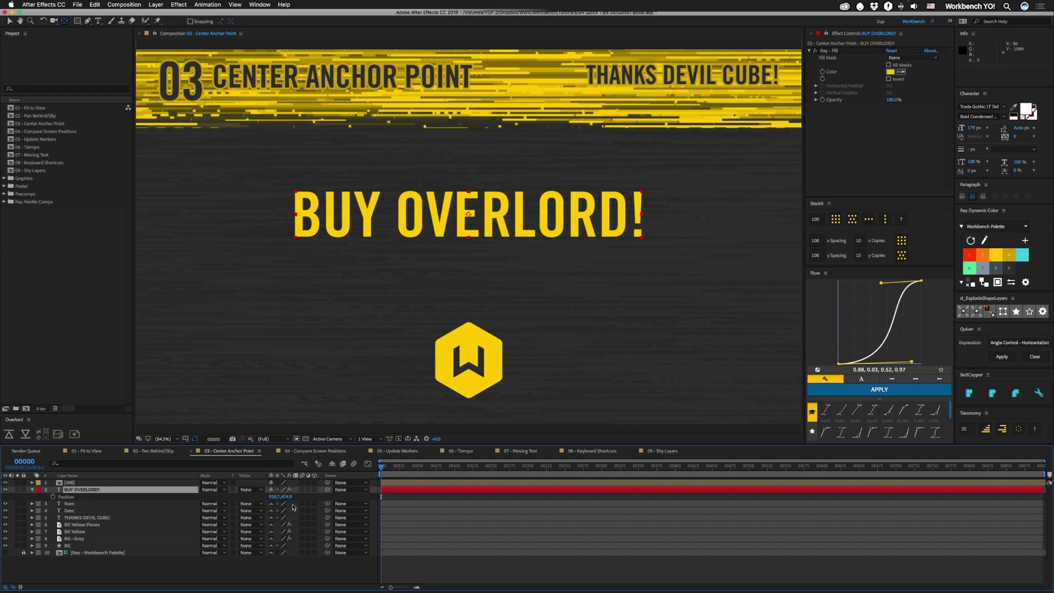
Centre the BUY OVERLORD! text in frame at Position 960, 540 and begin editing it.
{"action": "key", "text": "p"}
{"action": "key", "text": "super+Home"}
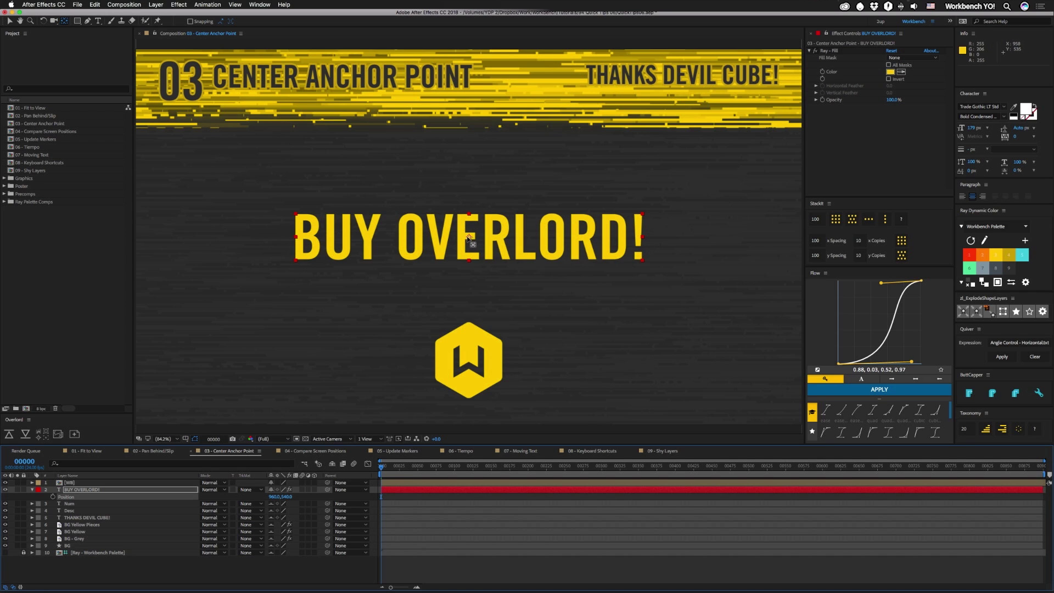
{"action": "double_click", "coordinate": [99, 492]}
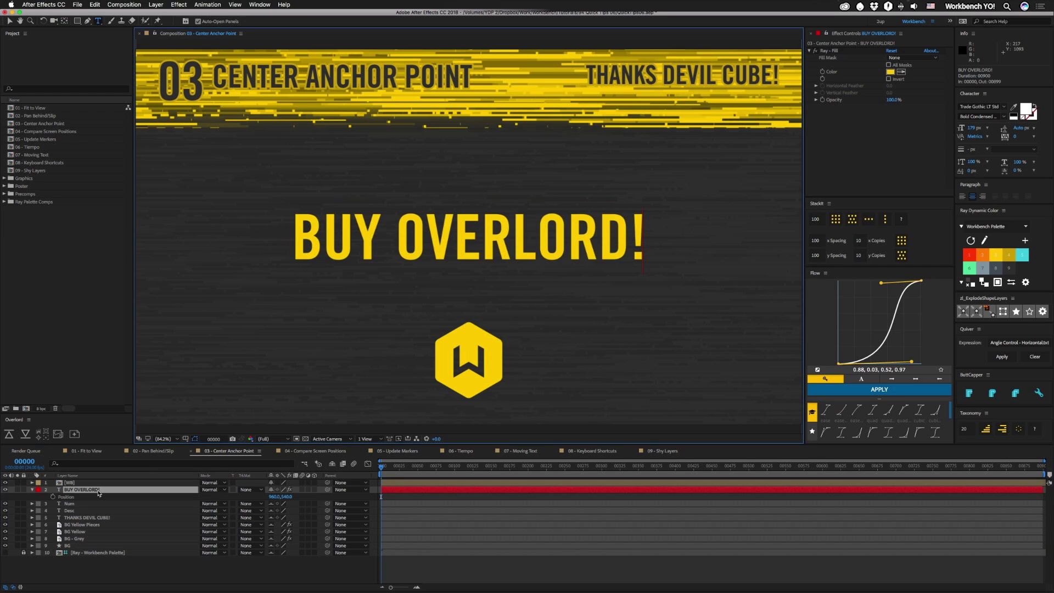
Add a second line 'NOW' below BUY OVERLORD! and set the leading to 150 px.
{"action": "key", "text": "Return"}
{"action": "type", "text": "NOW"}
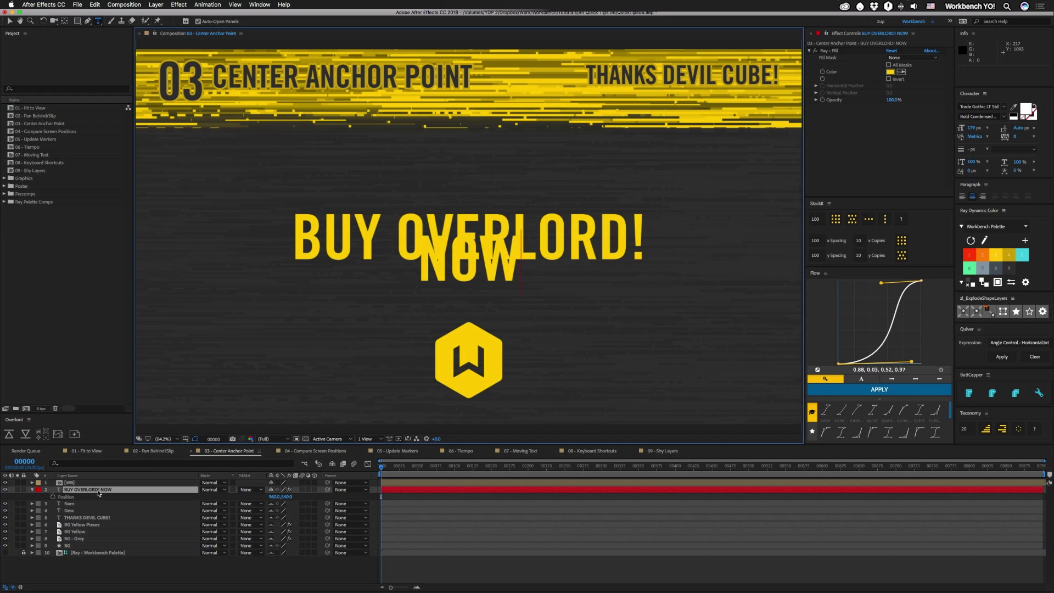
{"action": "key", "text": "ctrl+a"}
{"action": "left_click_drag", "start_coordinate": [1016, 128], "coordinate": [1046, 128]}
{"action": "left_click", "coordinate": [88, 492]}
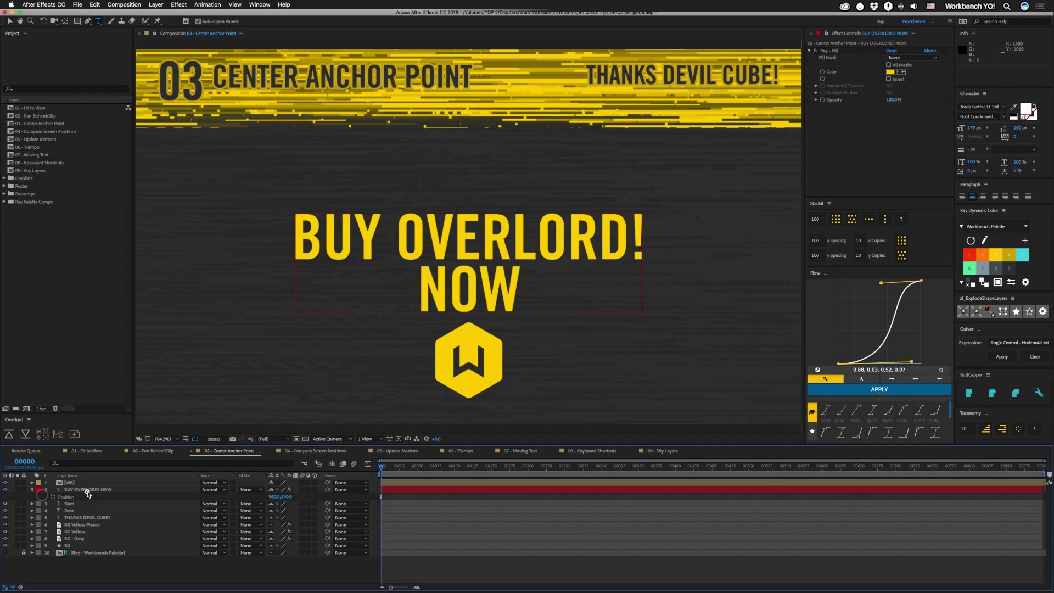
Recentre the two-line text's anchor point and set its Position Y to 540.
{"action": "left_click", "coordinate": [65, 22]}
{"action": "key", "text": "ctrl+alt+Home"}
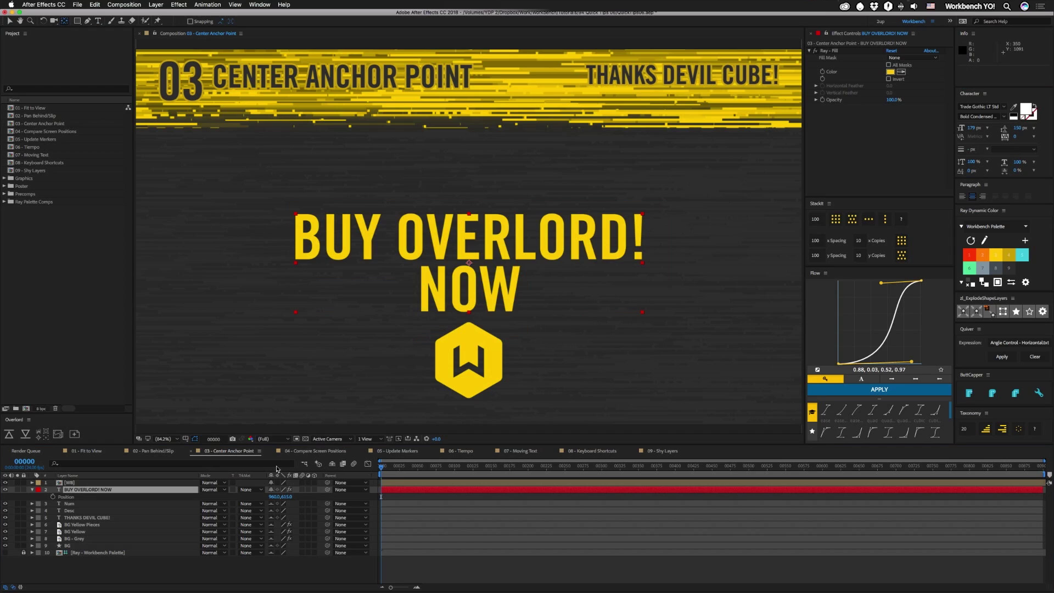
{"action": "left_click", "coordinate": [286, 496]}
{"action": "type", "text": "540"}
{"action": "key", "text": "Return"}
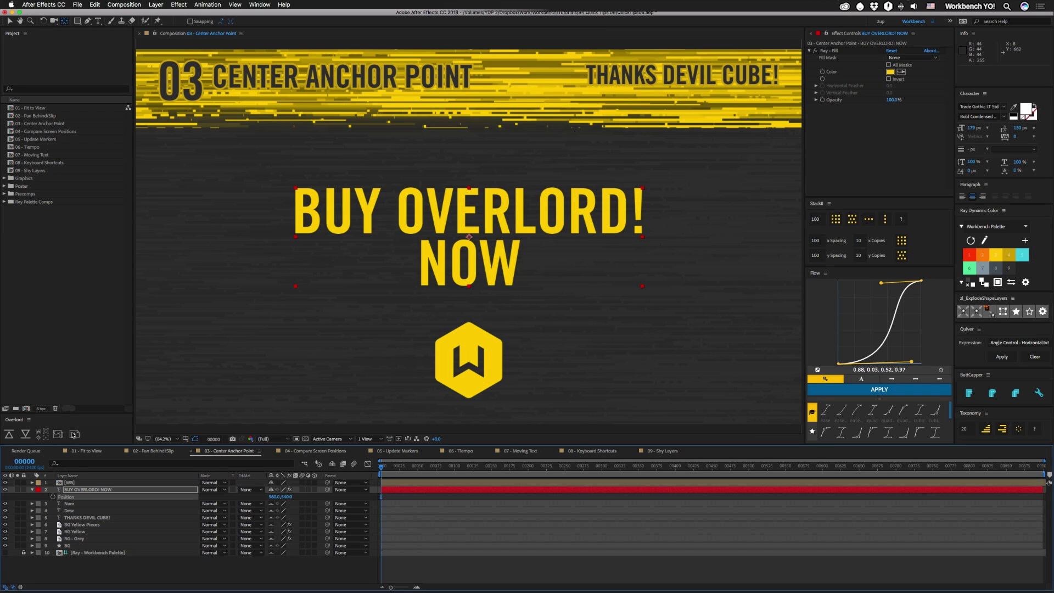
{"action": "left_click", "coordinate": [318, 452]}
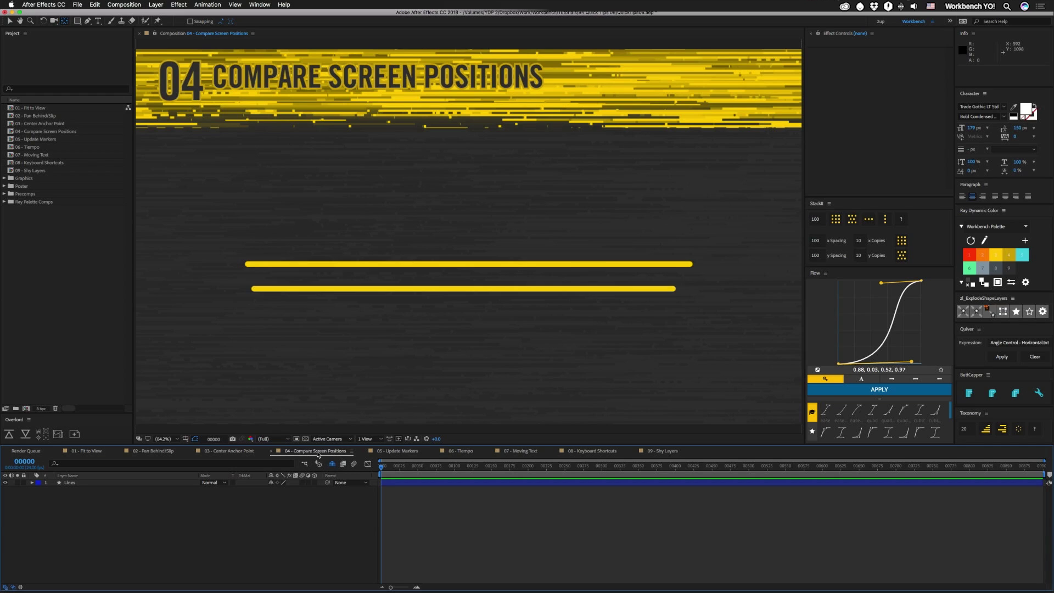
Drag across the two yellow lines in the 04 - Compare Screen Positions viewer.
{"action": "left_click_drag", "start_coordinate": [246, 240], "coordinate": [684, 313]}
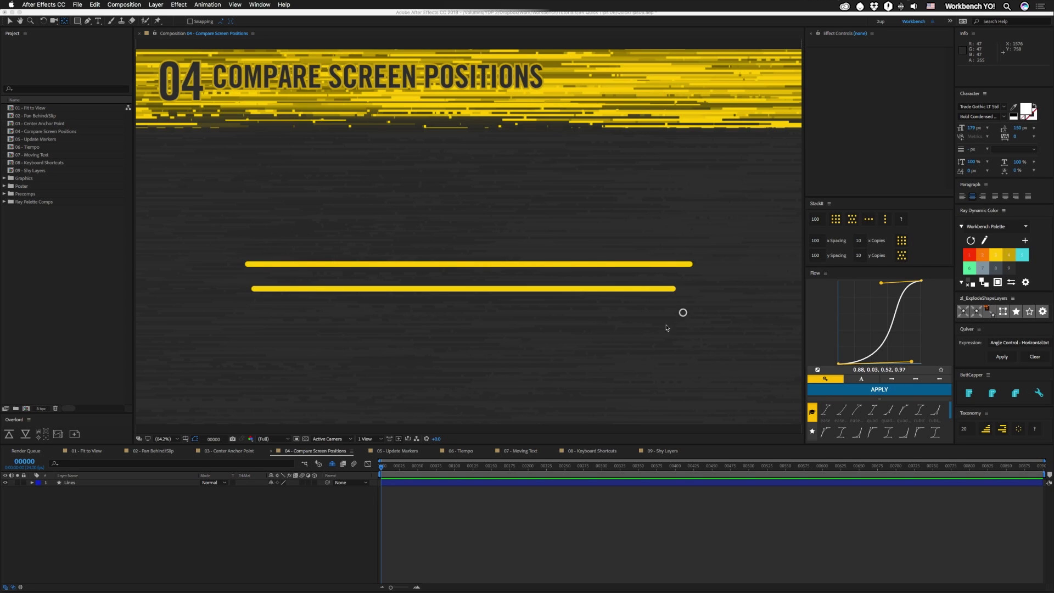
Select the lower yellow line's path points on the Lines layer and nudge them about 12 px right.
{"action": "left_click", "coordinate": [507, 348]}
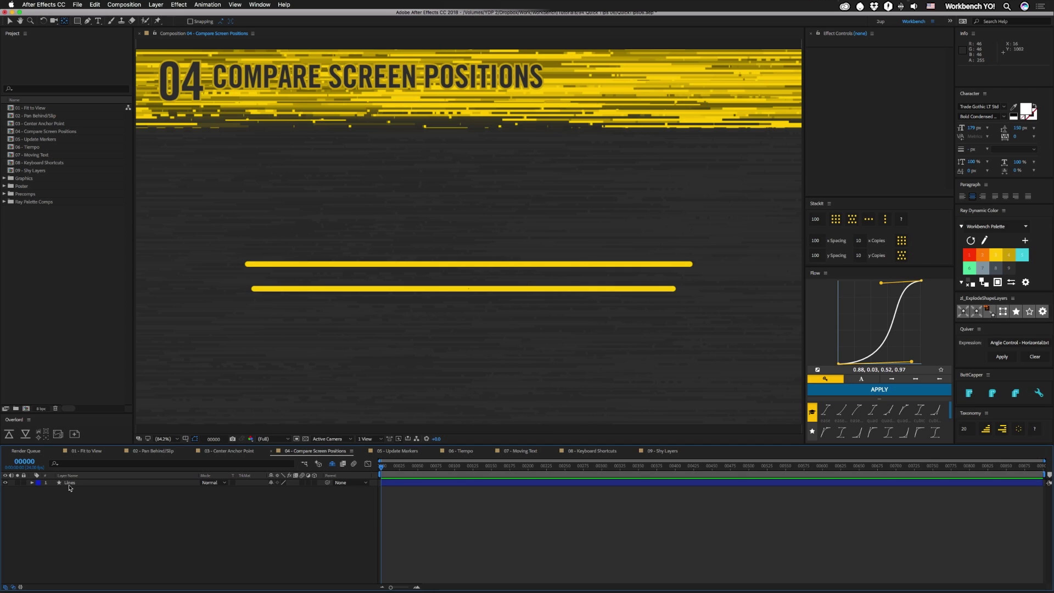
{"action": "key", "text": "super+a"}
{"action": "key", "text": "g"}
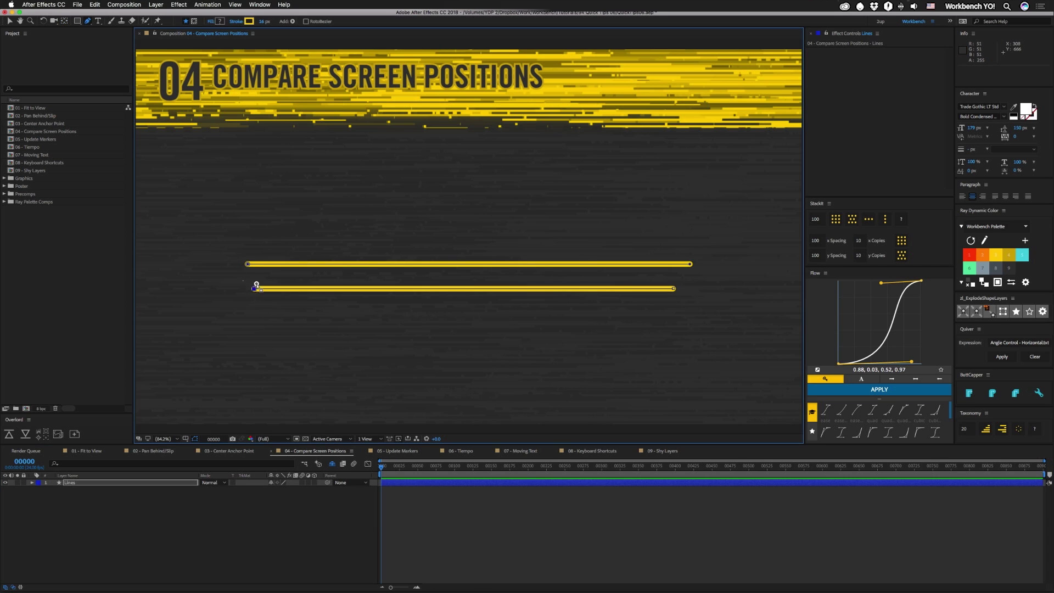
{"action": "left_click_drag", "start_coordinate": [242, 280], "coordinate": [731, 311]}
{"action": "left_click_drag", "start_coordinate": [671, 289], "coordinate": [680, 290]}
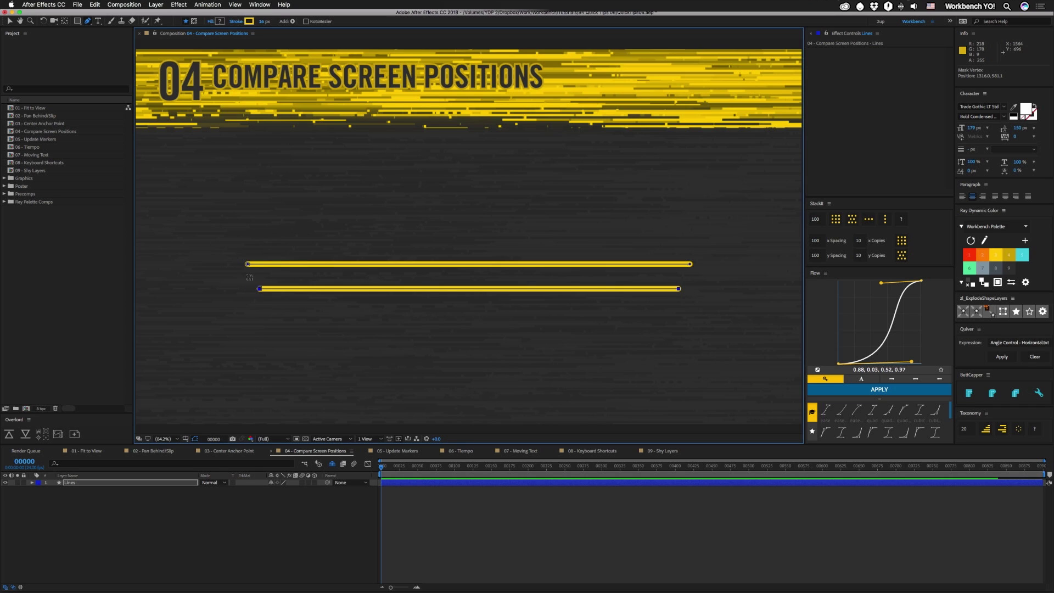
Marquee the left ends of both lines to compare, then deselect the Lines layer.
{"action": "left_click_drag", "start_coordinate": [247, 253], "coordinate": [689, 311]}
{"action": "left_click", "coordinate": [287, 511]}
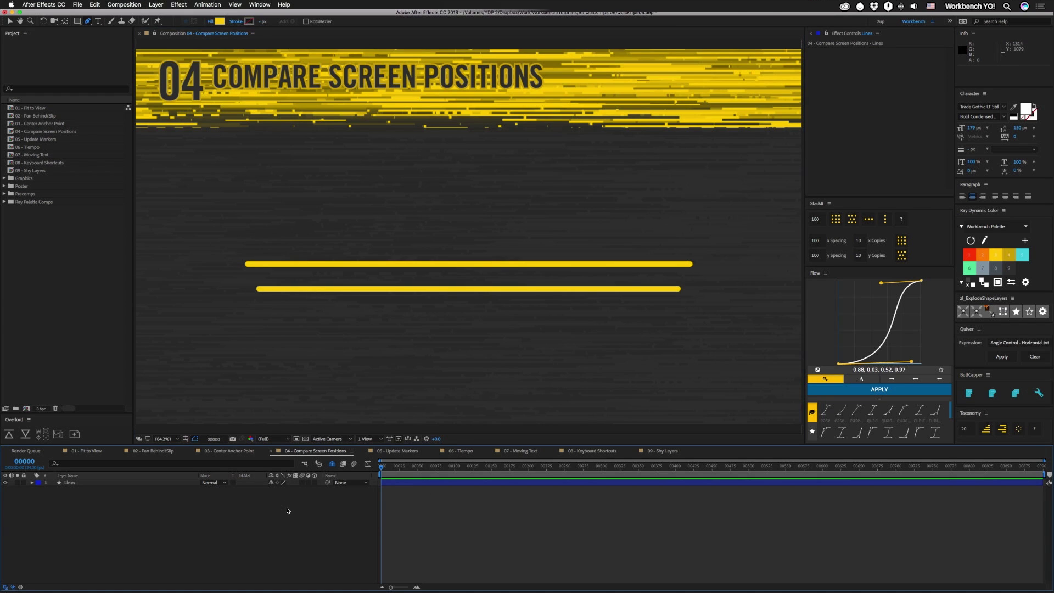
{"action": "left_click", "coordinate": [412, 455]}
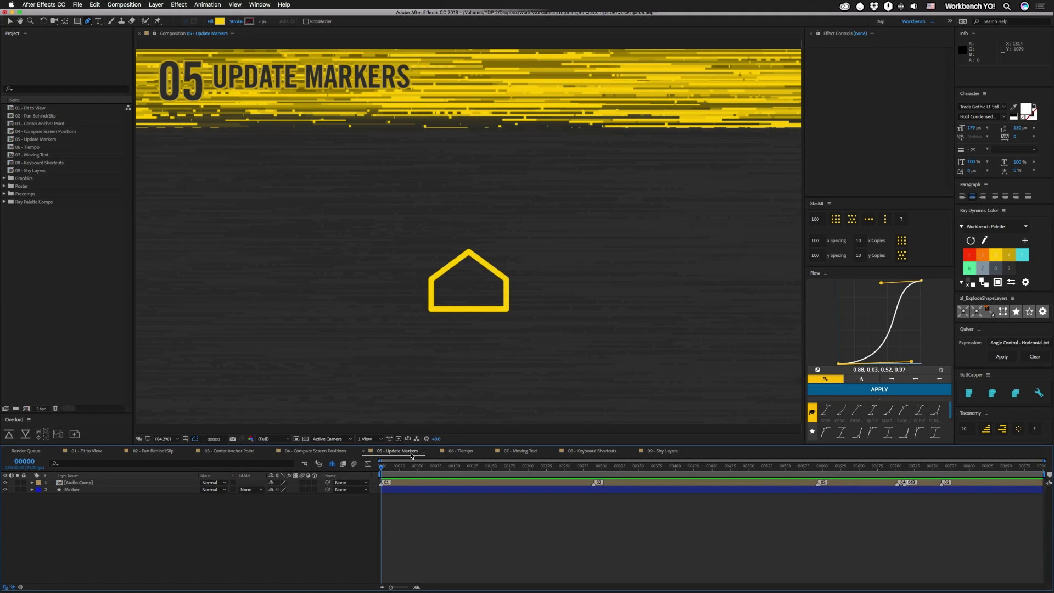
Delete All Markers from the Audio Comp layer in 05 - Update Markers.
{"action": "left_click", "coordinate": [392, 490]}
{"action": "left_click", "coordinate": [383, 483]}
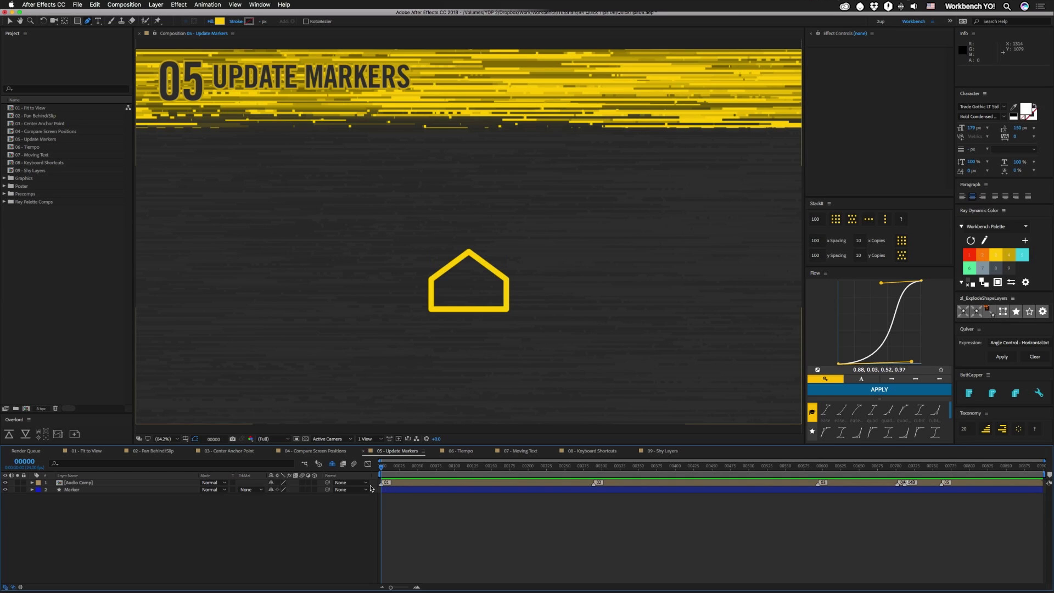
{"action": "left_click", "coordinate": [583, 482]}
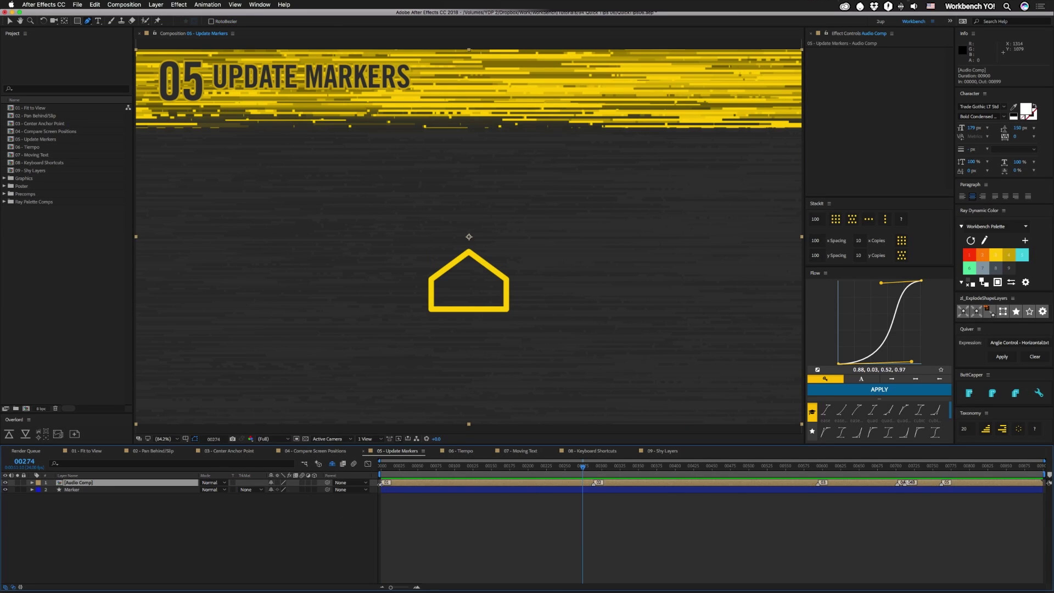
{"action": "right_click", "coordinate": [379, 484]}
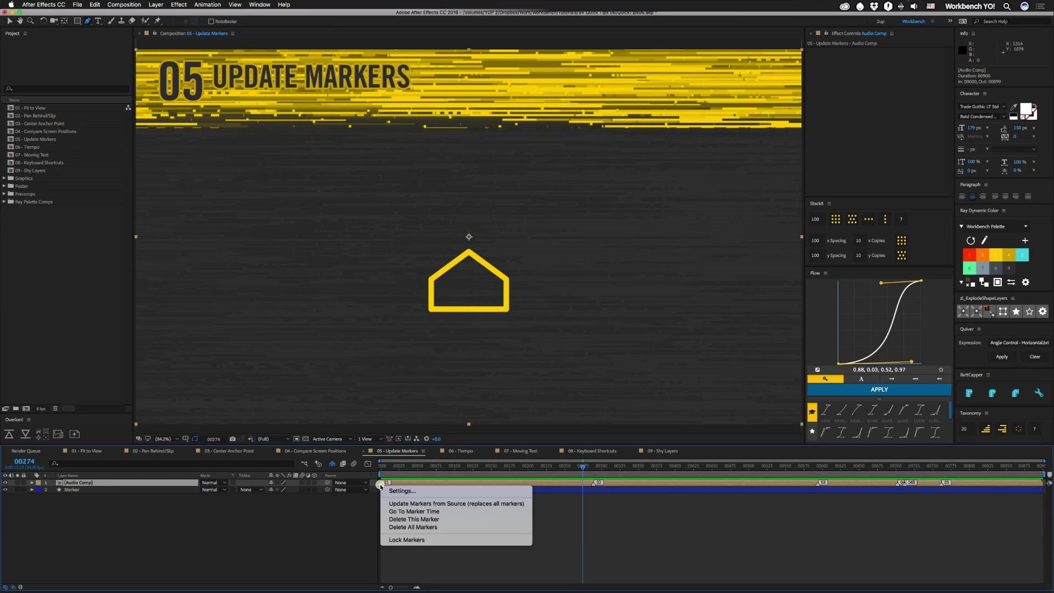
{"action": "left_click", "coordinate": [412, 527]}
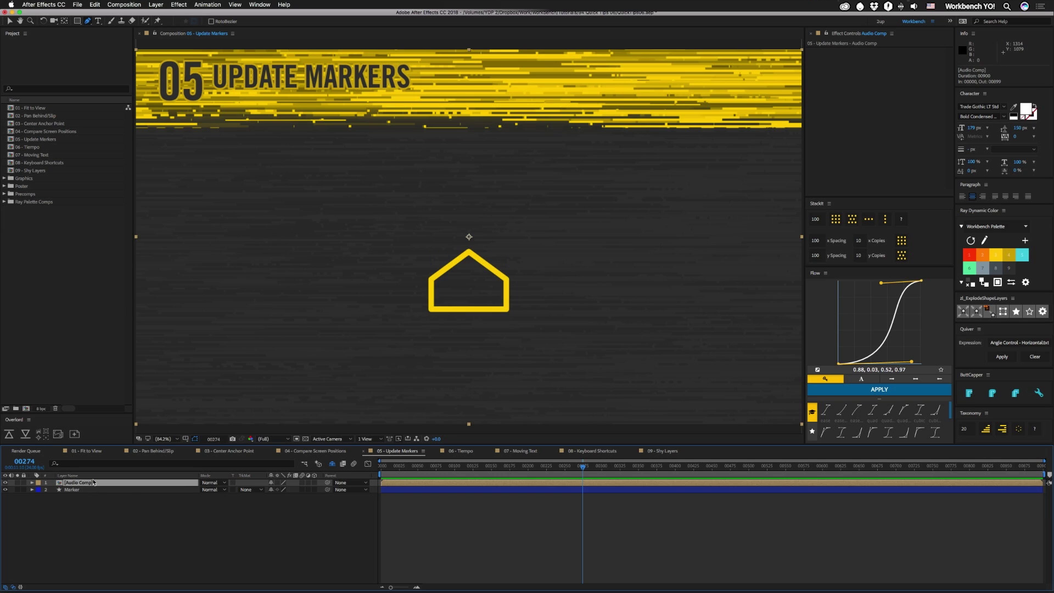
{"action": "double_click", "coordinate": [398, 483]}
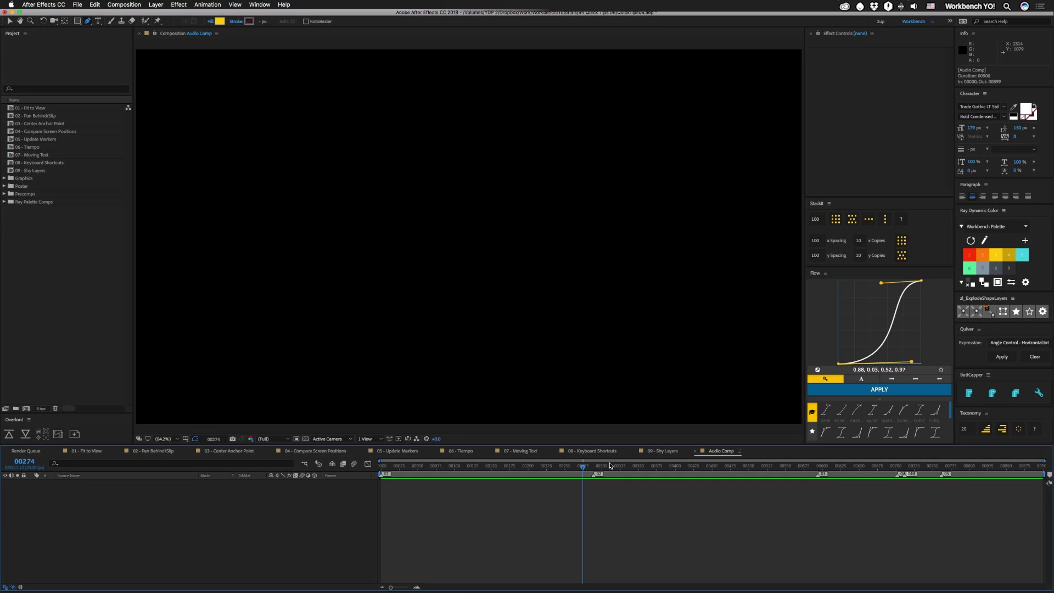
Move marker 02 to 00209, relabel the last two markers 05 and 06, and close Audio Comp.
{"action": "left_click_drag", "start_coordinate": [594, 475], "coordinate": [536, 475]}
{"action": "double_click", "coordinate": [905, 474]}
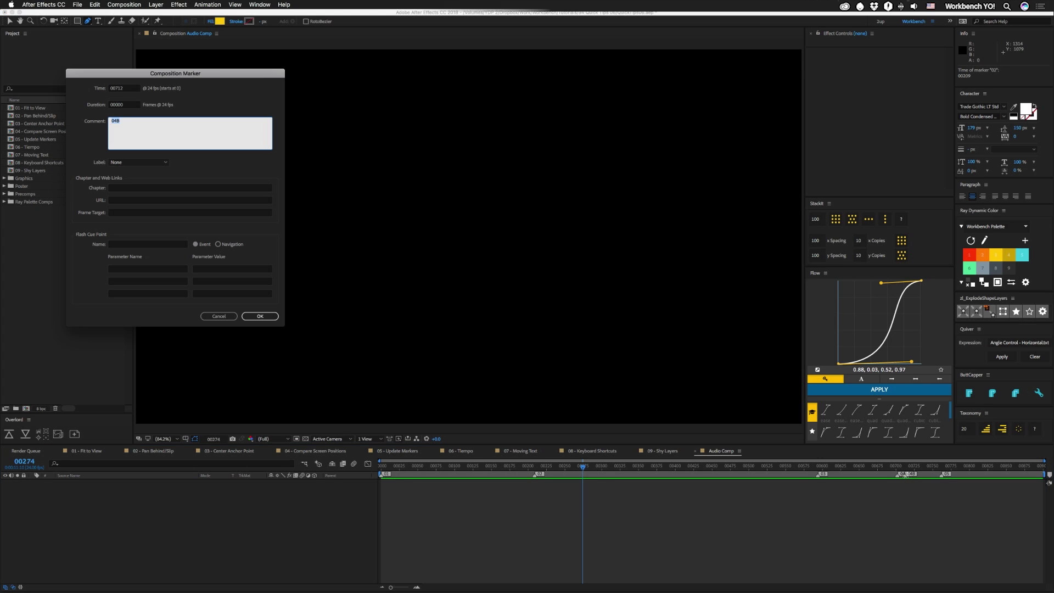
{"action": "key", "text": "Return"}
{"action": "double_click", "coordinate": [944, 474]}
{"action": "type", "text": "06"}
{"action": "key", "text": "Return"}
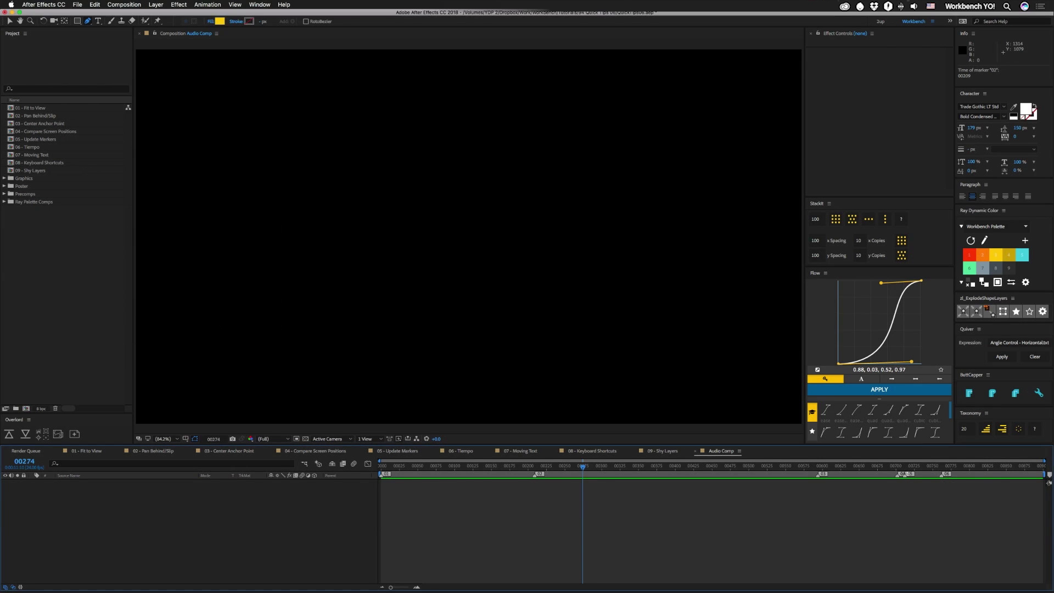
{"action": "left_click", "coordinate": [697, 454]}
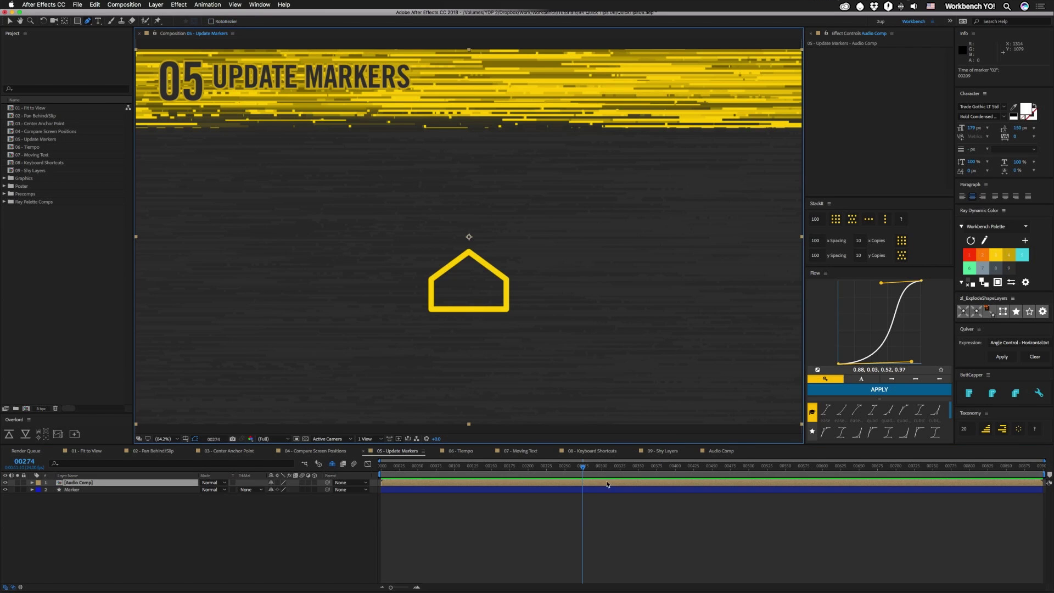
{"action": "right_click", "coordinate": [599, 484]}
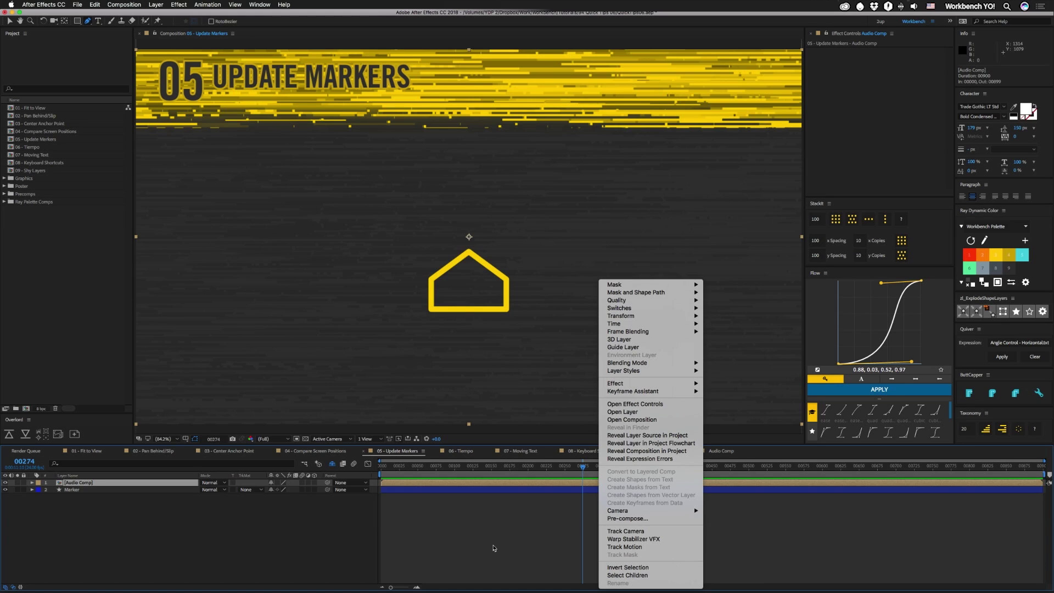
Update the Audio Comp layer's markers from its source comp.
{"action": "left_click", "coordinate": [493, 548]}
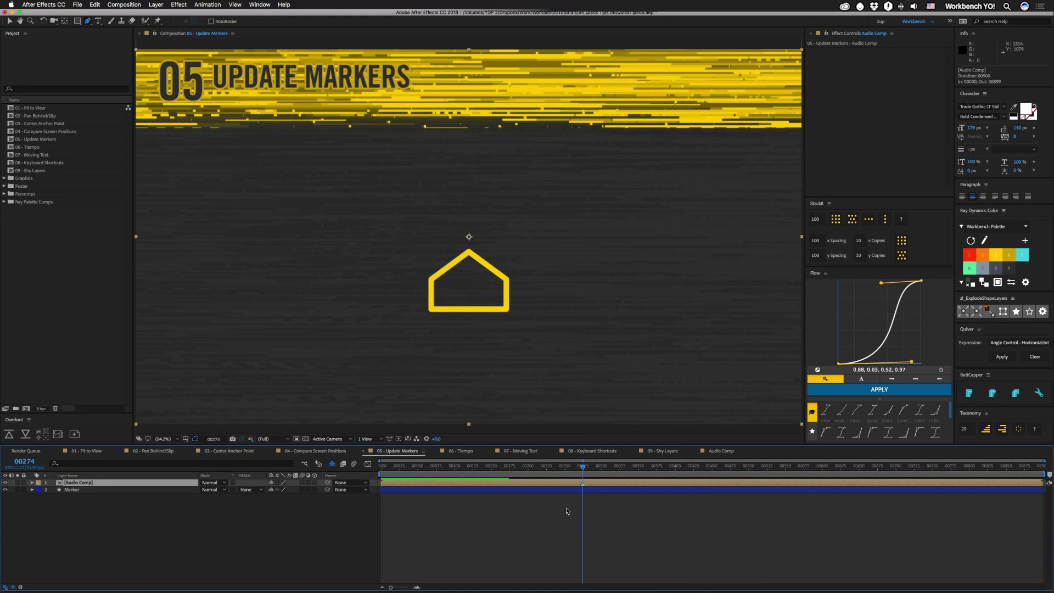
{"action": "right_click", "coordinate": [582, 484]}
{"action": "left_click", "coordinate": [644, 504]}
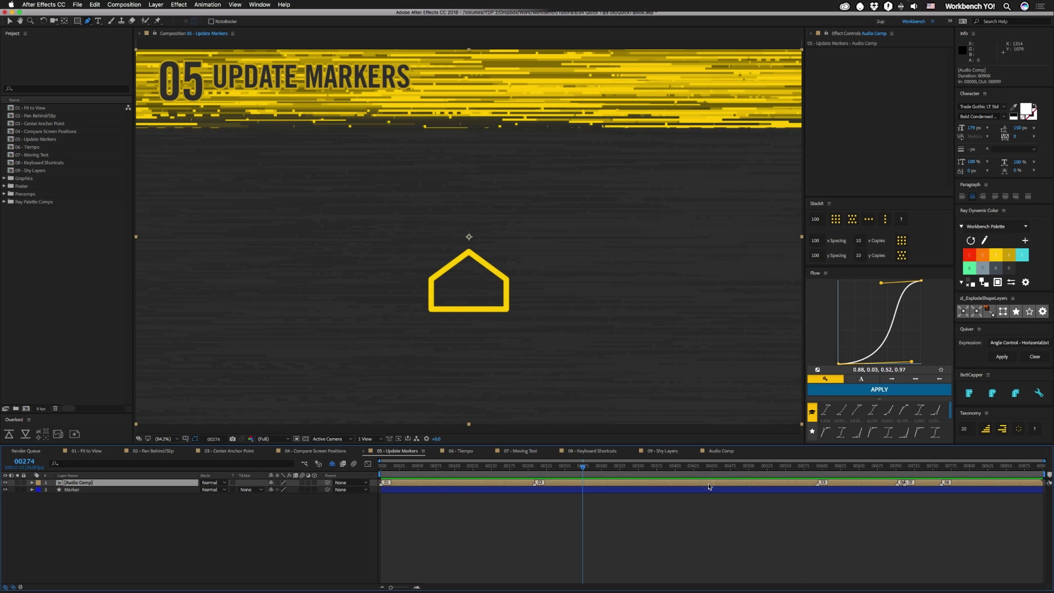
Duplicate the Audio Comp layer together with its markers.
{"action": "key", "text": "super+d"}
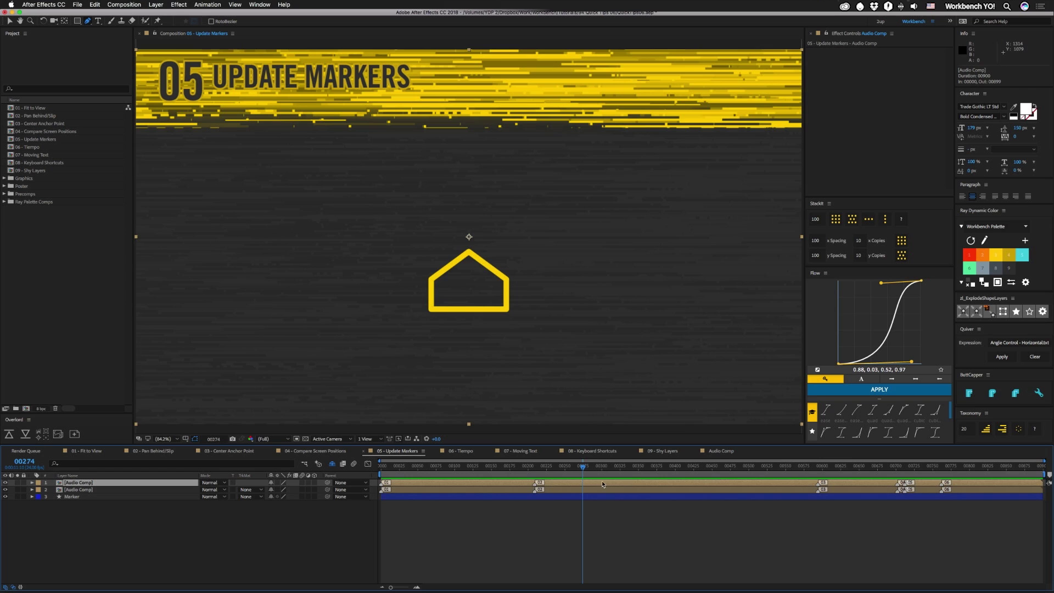
{"action": "right_click", "coordinate": [537, 485]}
{"action": "left_click", "coordinate": [743, 518]}
{"action": "left_click", "coordinate": [811, 496]}
{"action": "left_click", "coordinate": [462, 451]}
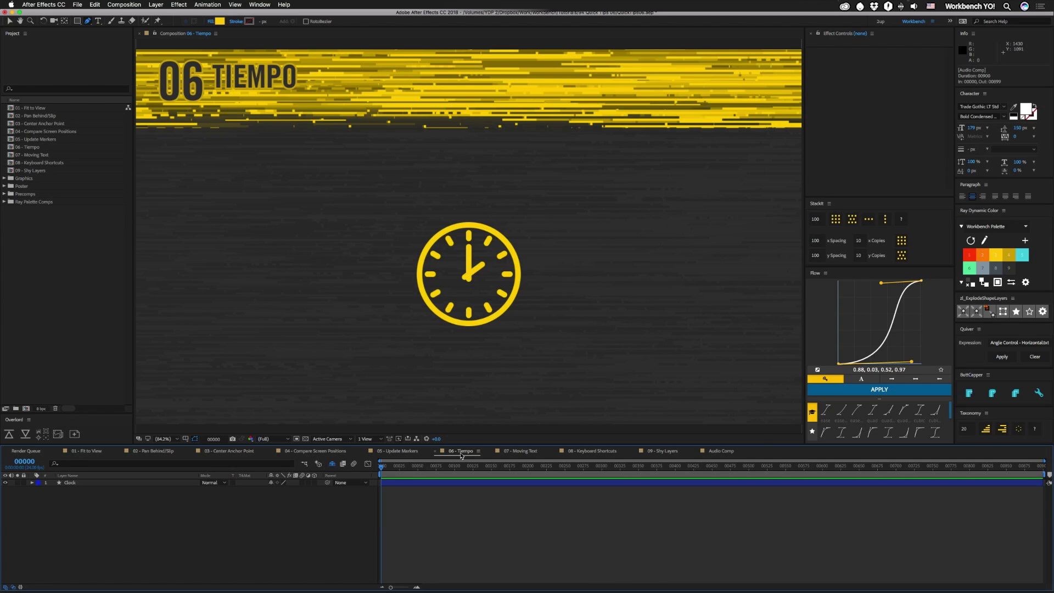
Show the current time as timecode, jump to 10:00, and scrub back to the start.
{"action": "left_click", "coordinate": [26, 461], "text": "super"}
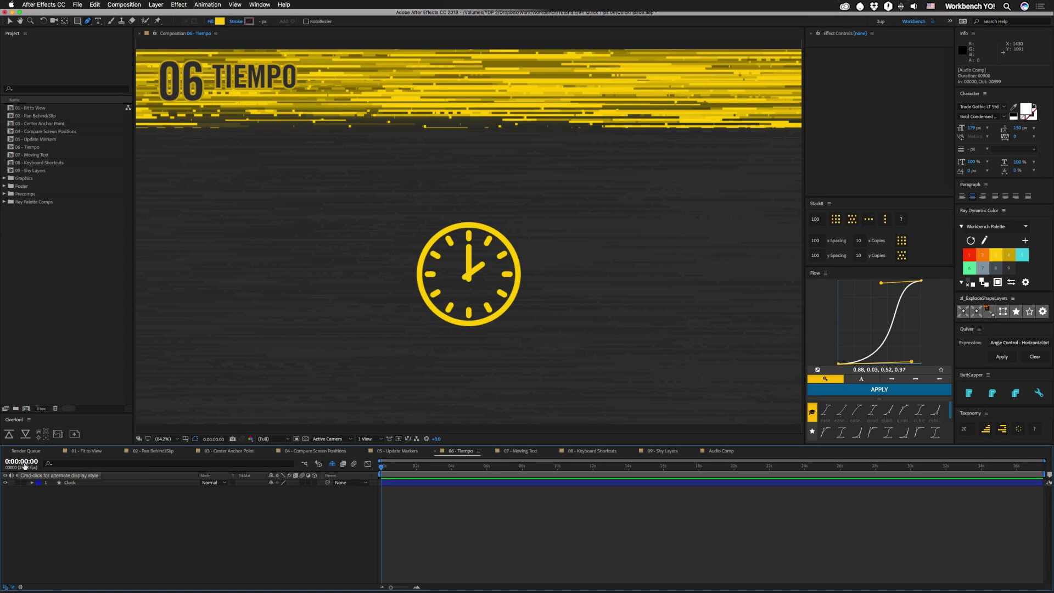
{"action": "left_click", "coordinate": [23, 461]}
{"action": "type", "text": "10"}
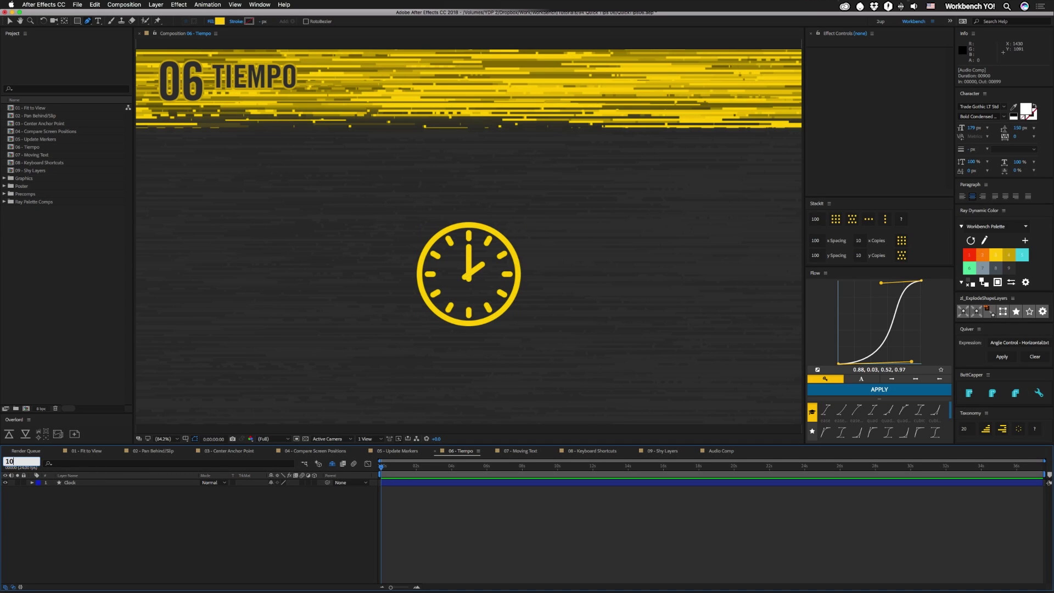
{"action": "type", "text": ":00"}
{"action": "key", "text": "Return"}
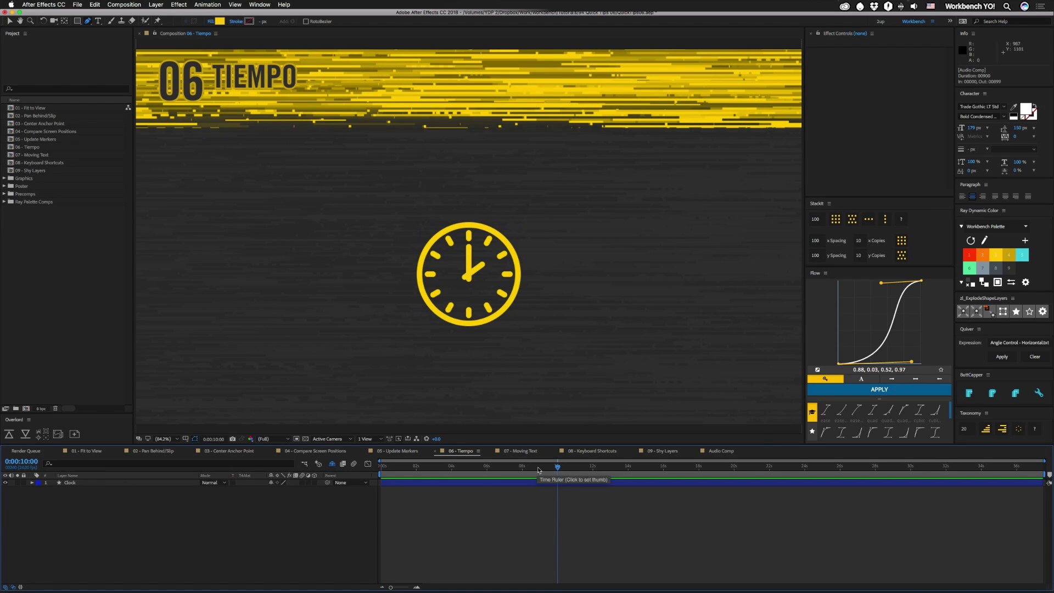
{"action": "left_click_drag", "start_coordinate": [530, 469], "coordinate": [336, 478]}
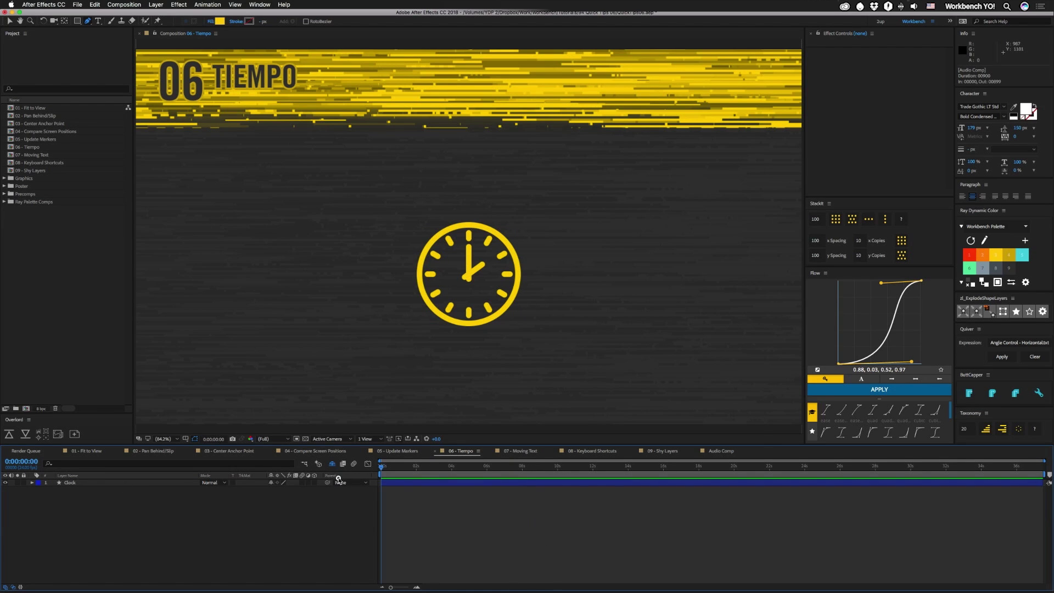
Enter times 10, 10.5 and 10.20 to jump to 10 s, 10 s 5 f and 10 s 20 f.
{"action": "left_click", "coordinate": [29, 462]}
{"action": "type", "text": "10"}
{"action": "key", "text": "Return"}
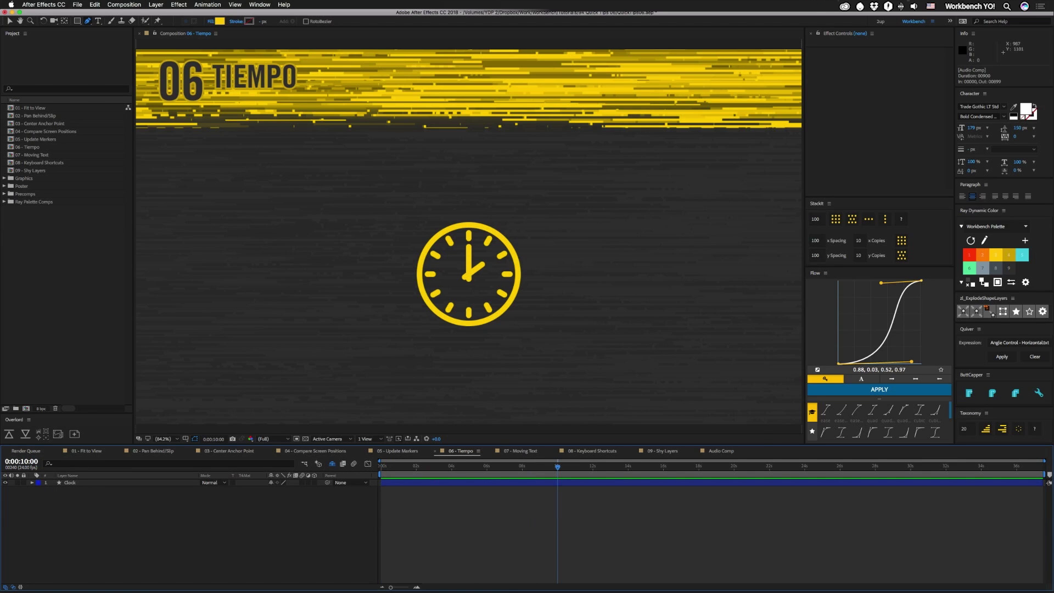
{"action": "left_click", "coordinate": [22, 461]}
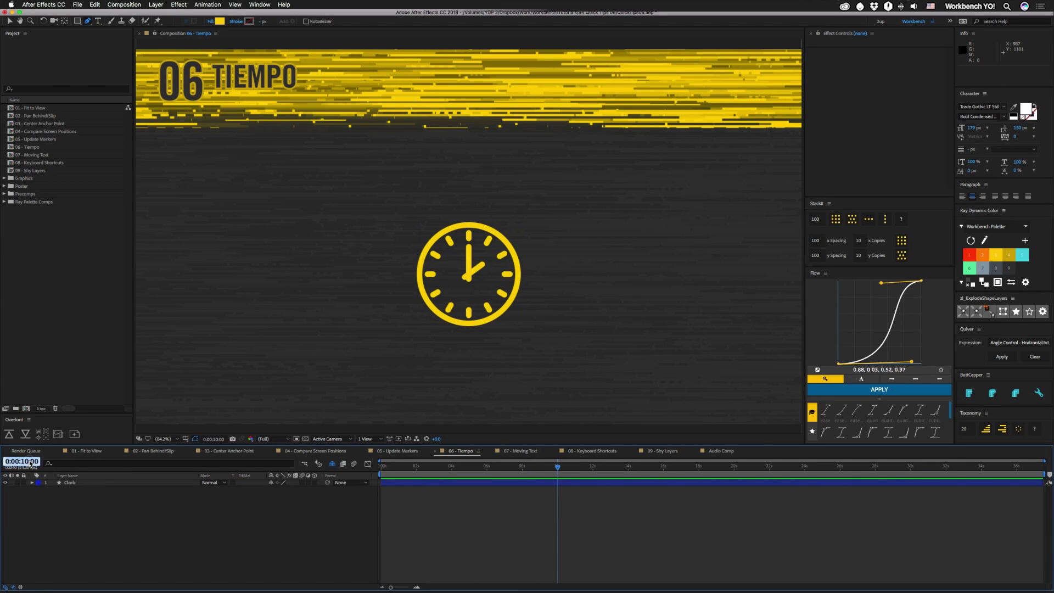
{"action": "type", "text": "10.5"}
{"action": "key", "text": "Return"}
{"action": "left_click", "coordinate": [22, 461]}
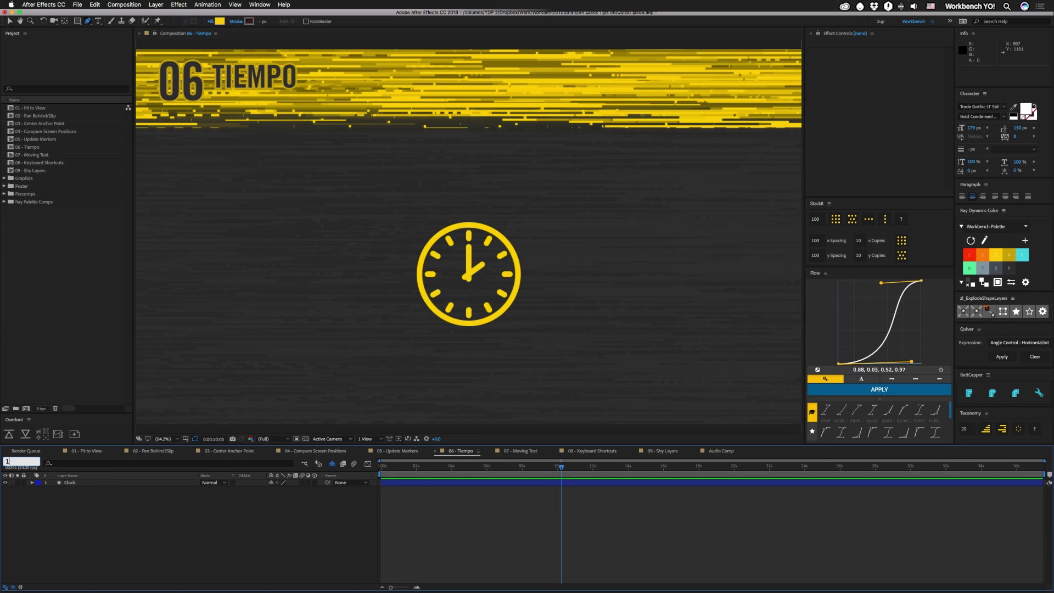
{"action": "type", "text": "10.20"}
{"action": "key", "text": "Return"}
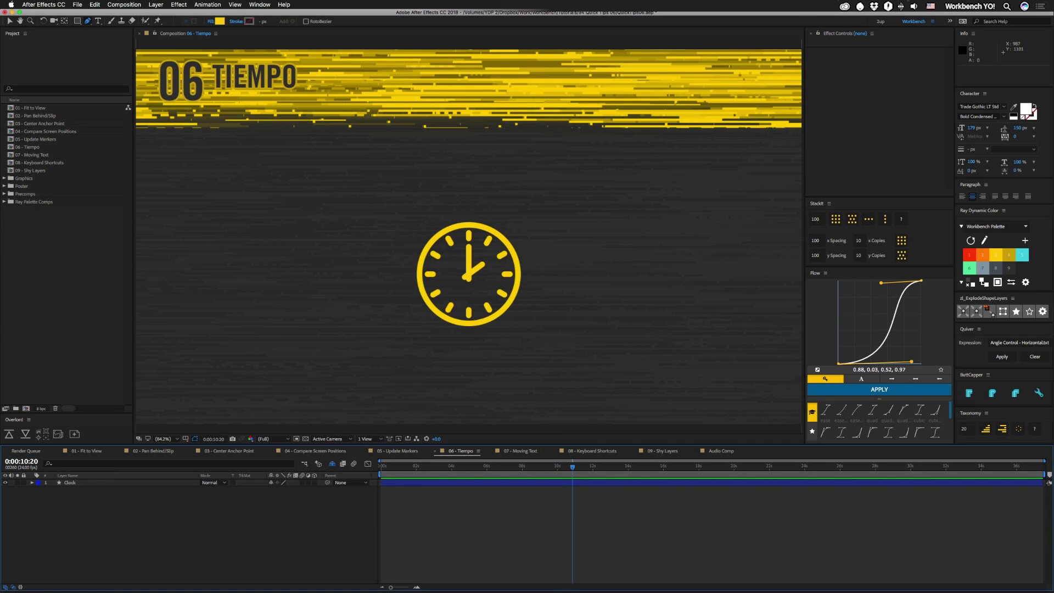
Jump to 1.10.20 (1 min 10 s 20 f), then return the playhead to zero.
{"action": "left_click", "coordinate": [29, 465]}
{"action": "type", "text": "1.10"}
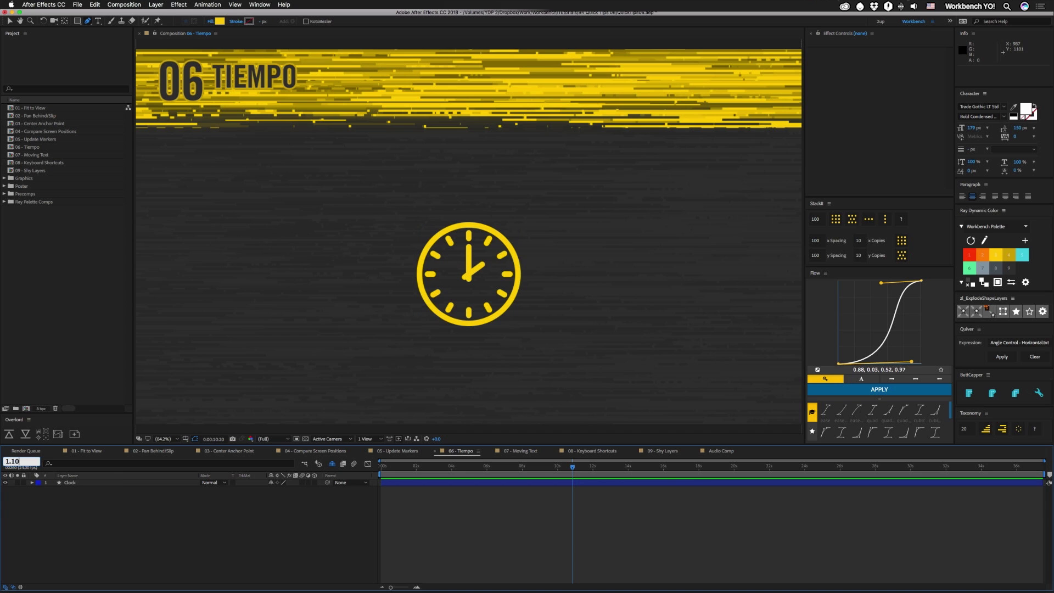
{"action": "type", "text": ".20"}
{"action": "key", "text": "Return"}
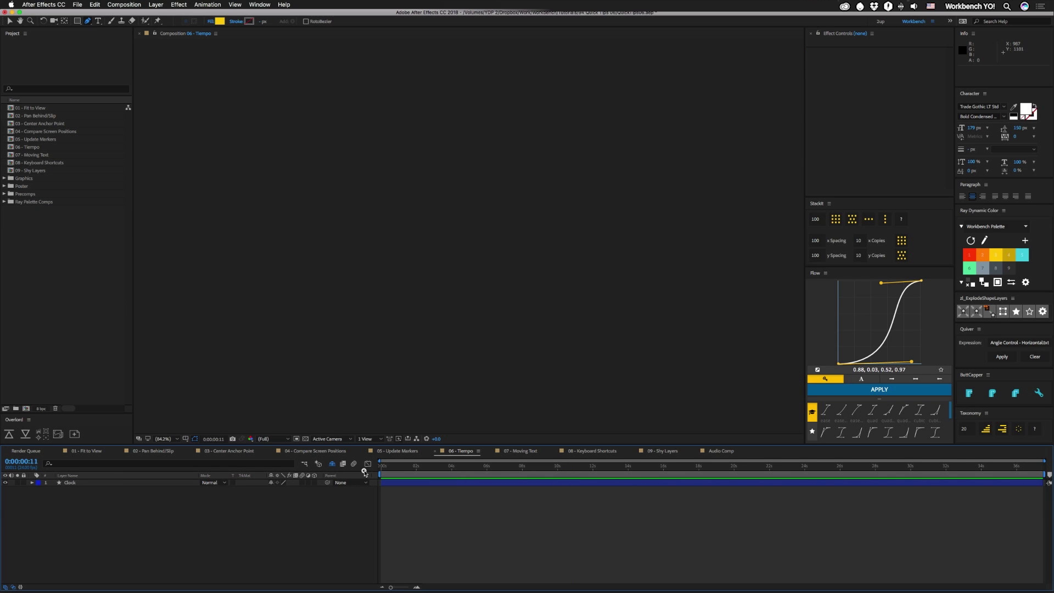
{"action": "key", "text": "Home"}
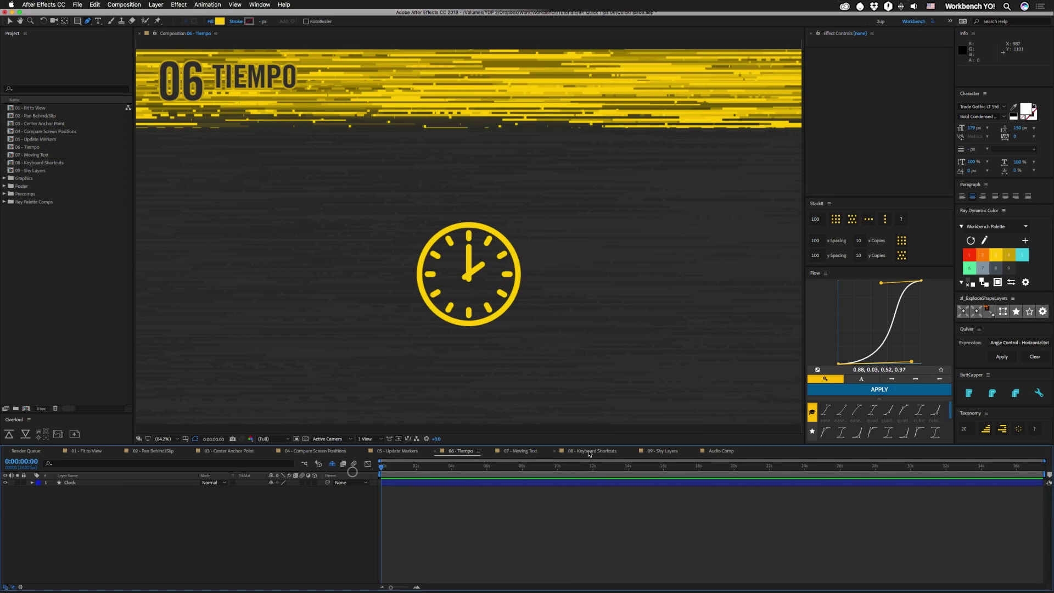
{"action": "left_click", "coordinate": [521, 452]}
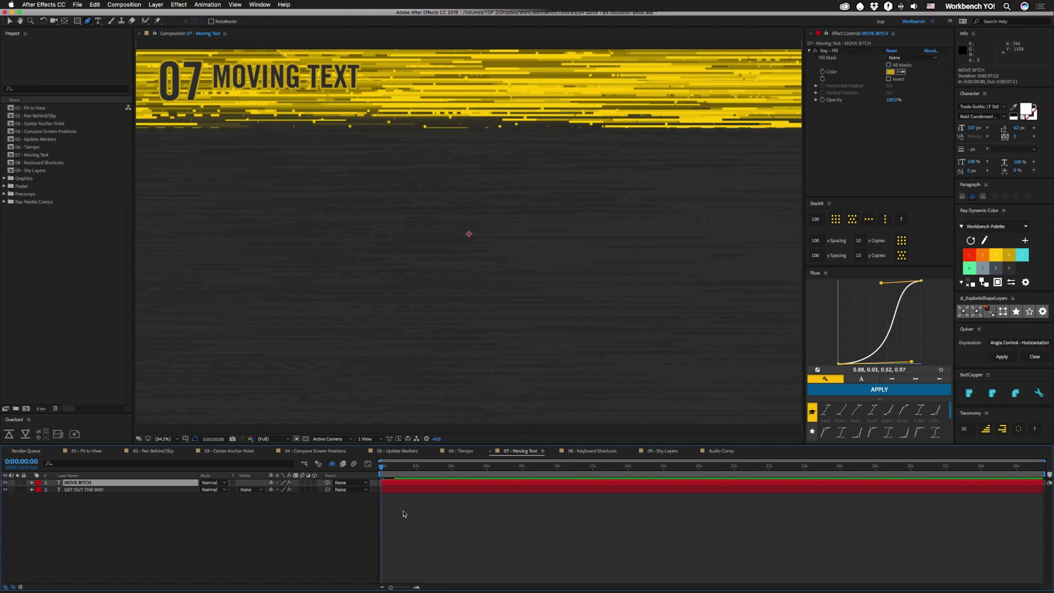
Show Position for the text layers and move the time indicator to 0:00:02:16.
{"action": "key", "text": "p"}
{"action": "left_click", "coordinate": [107, 496]}
{"action": "key", "text": "p"}
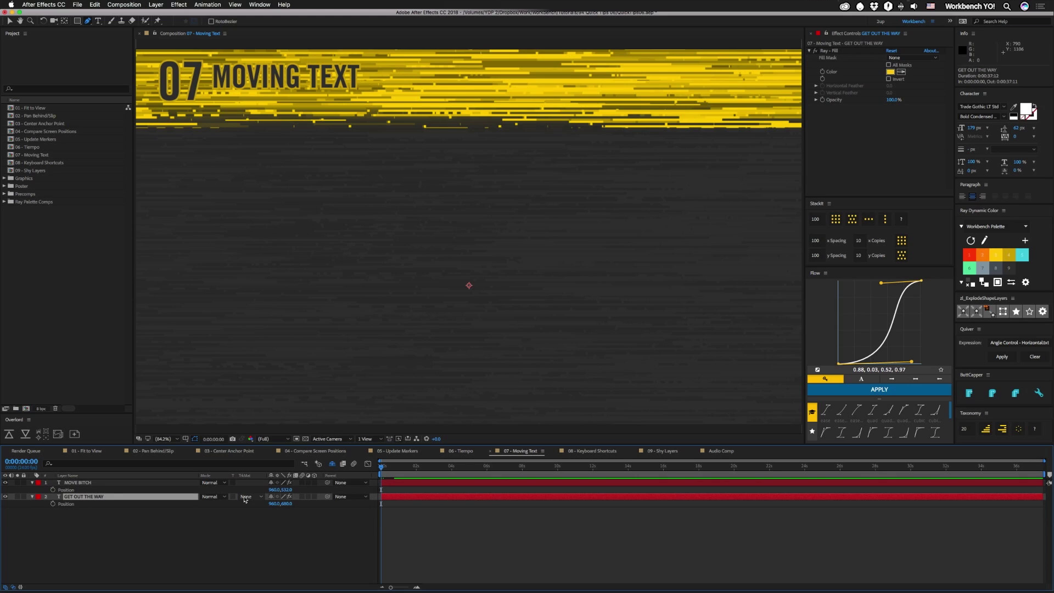
{"action": "left_click_drag", "start_coordinate": [382, 467], "coordinate": [425, 471]}
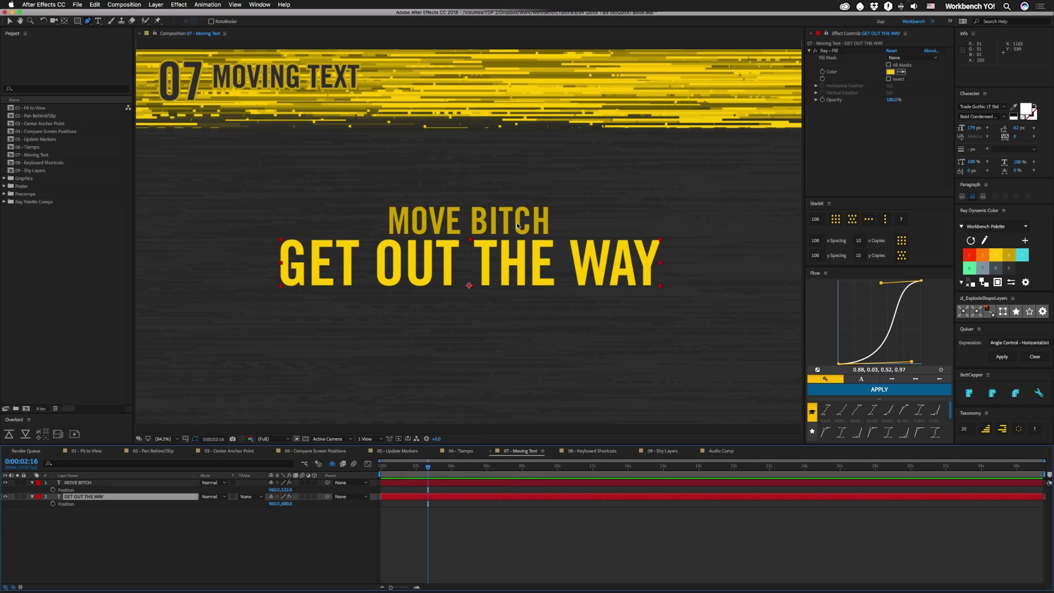
Select both text layers and drag them lower in the frame together.
{"action": "key", "text": "v"}
{"action": "left_click", "coordinate": [501, 223], "text": "shift"}
{"action": "left_click_drag", "start_coordinate": [501, 224], "coordinate": [504, 248]}
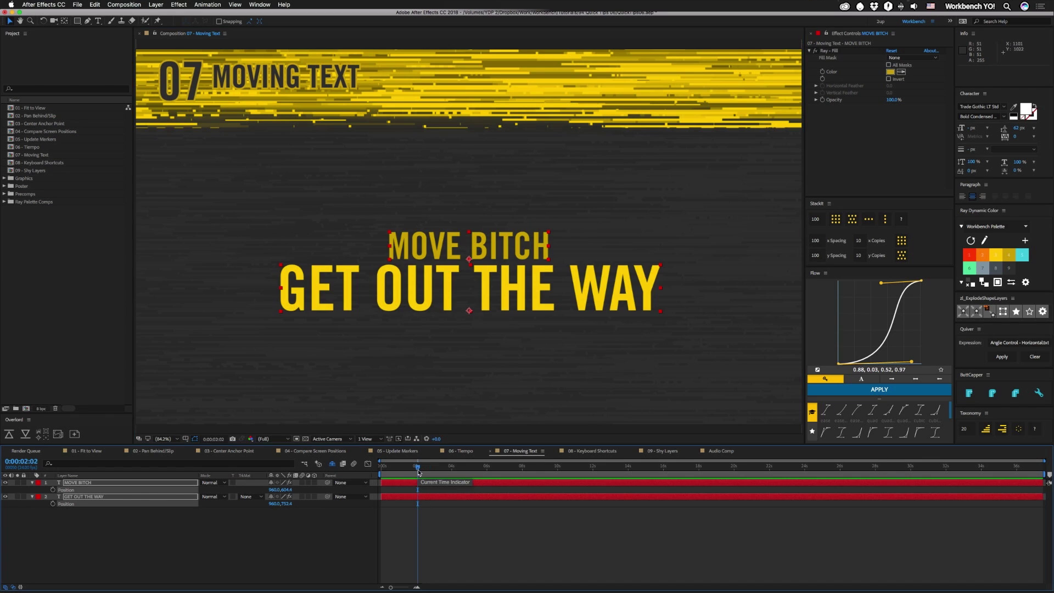
{"action": "mouse_move", "coordinate": [427, 466]}
{"action": "left_mouse_down"}
{"action": "mouse_move", "coordinate": [400, 467]}
{"action": "mouse_move", "coordinate": [427, 467]}
{"action": "left_mouse_up"}
{"action": "left_click", "coordinate": [505, 513]}
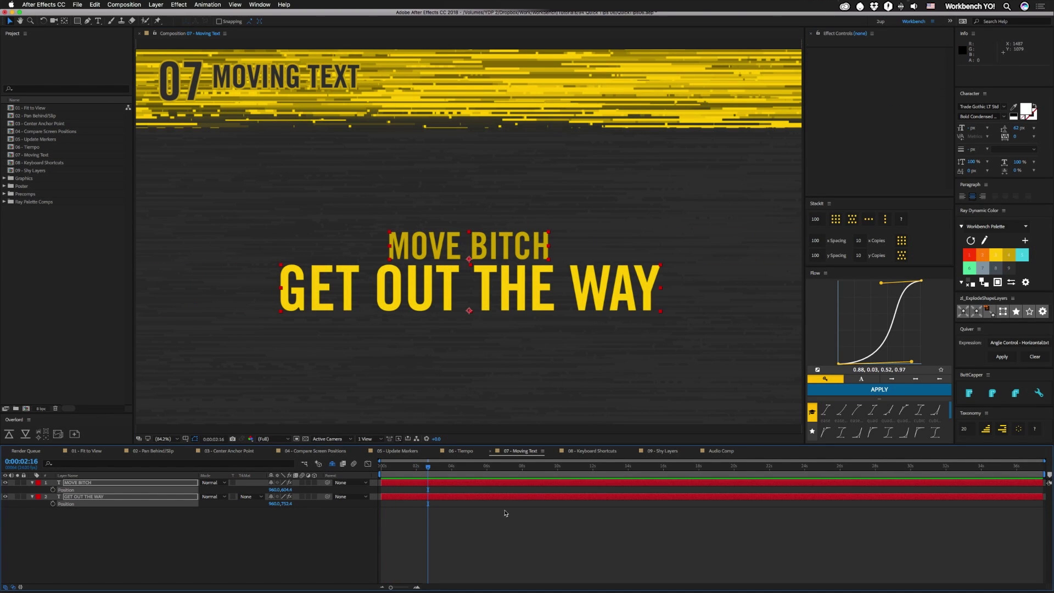
{"action": "left_click", "coordinate": [593, 451]}
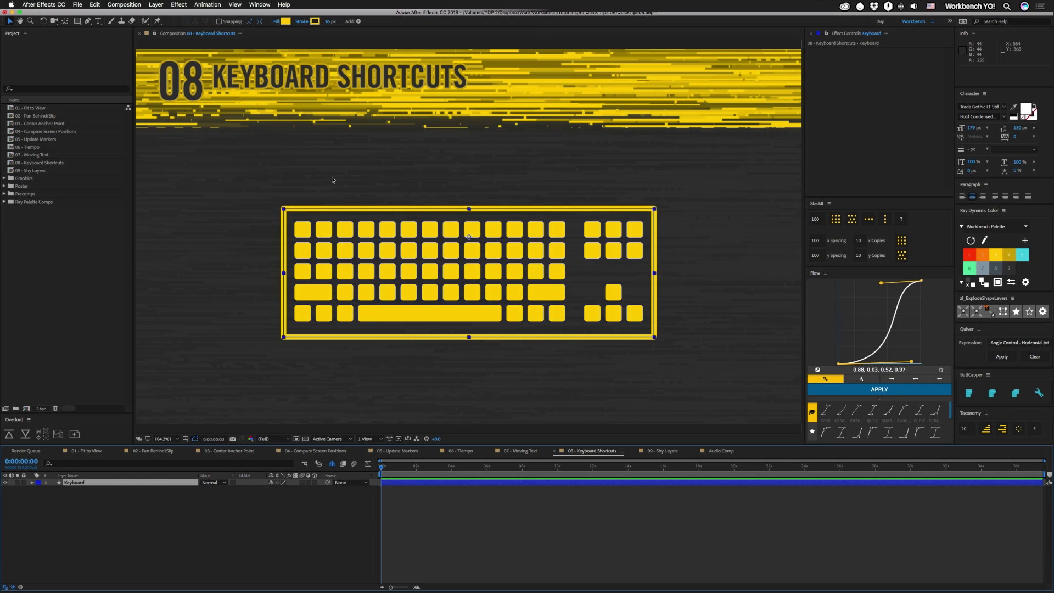
Open the Edit > Keyboard Shortcuts map to view it, then cancel without changes.
{"action": "left_click", "coordinate": [94, 5]}
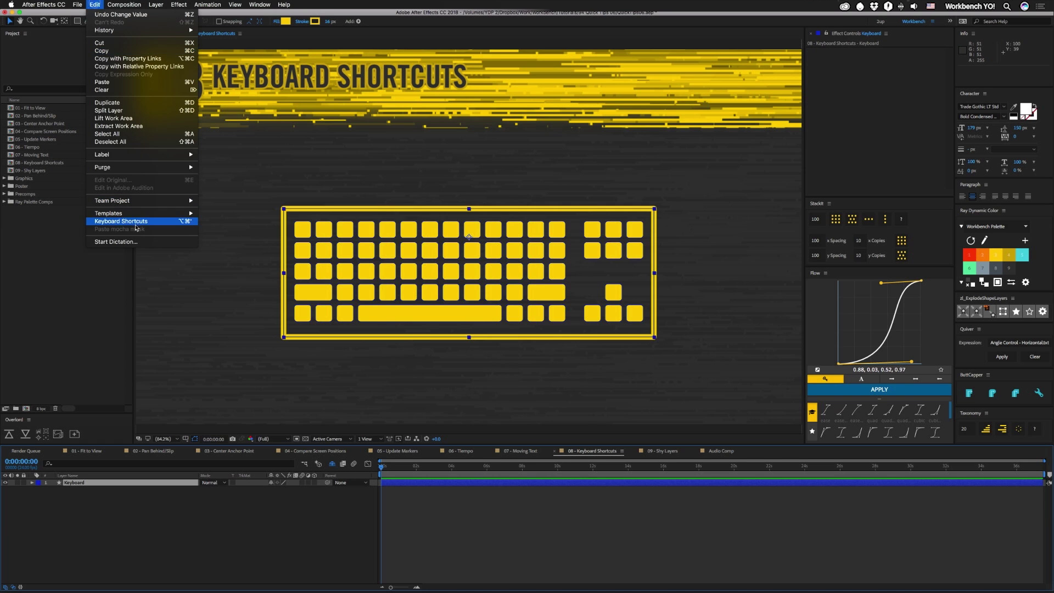
{"action": "left_click", "coordinate": [136, 221]}
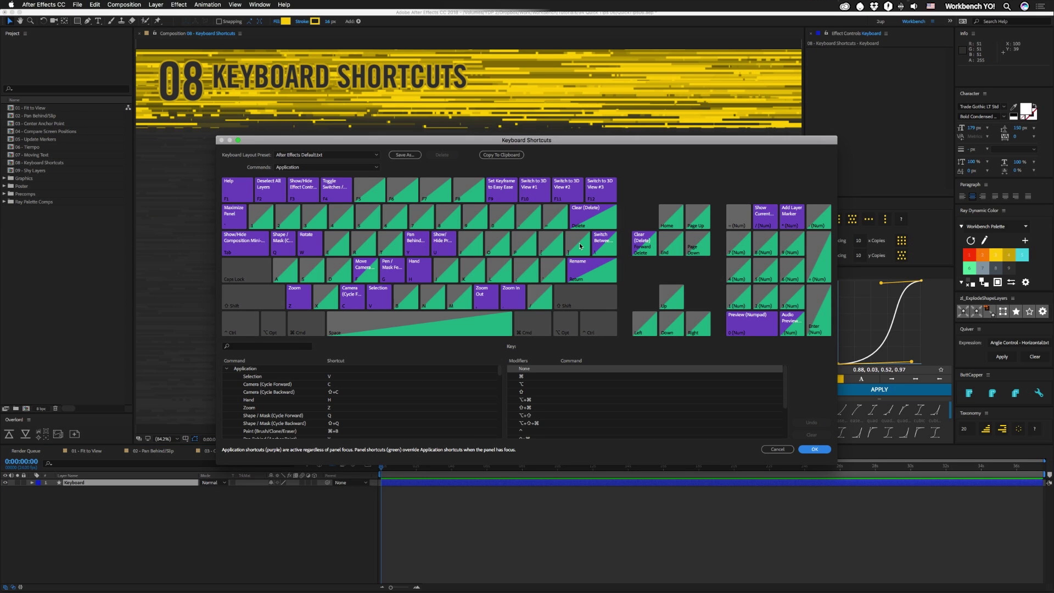
{"action": "left_click", "coordinate": [786, 451]}
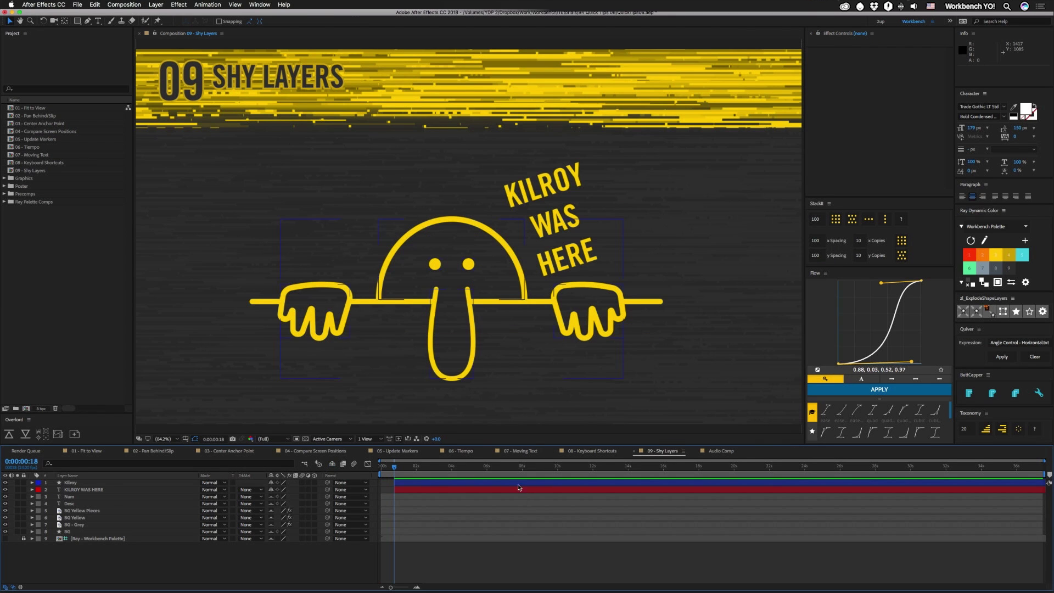
Hide shy layers, duplicate the Kilroy layer as Kilroy 2, and drag it lower.
{"action": "left_click", "coordinate": [513, 519]}
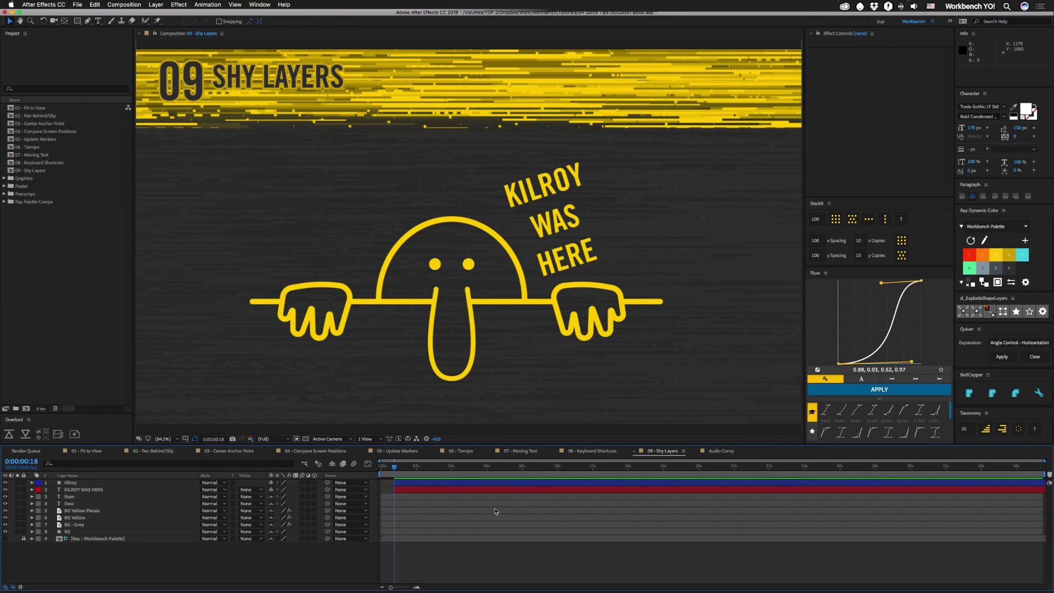
{"action": "left_click", "coordinate": [332, 465]}
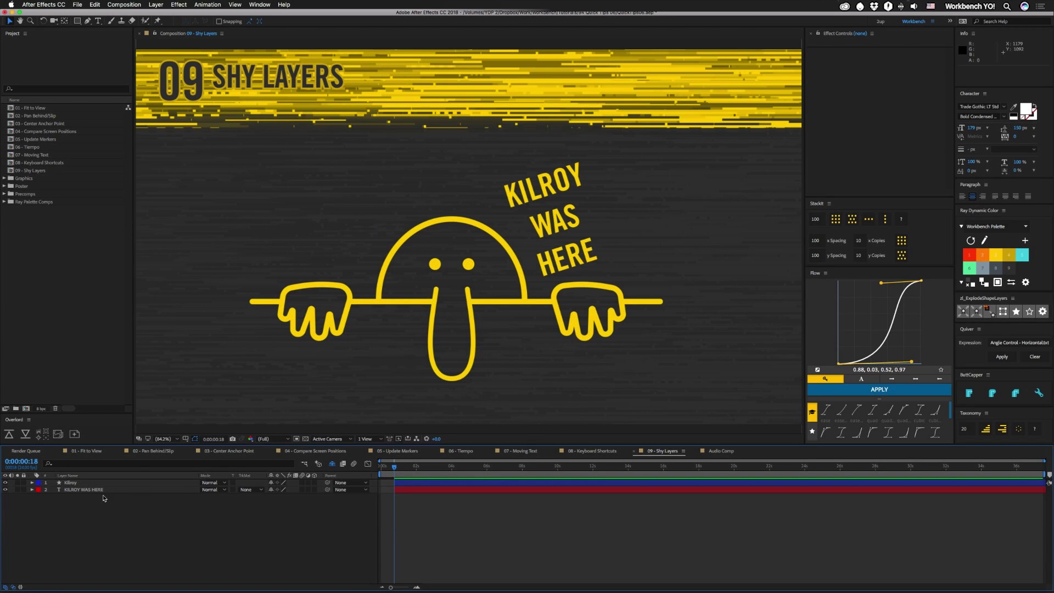
{"action": "left_click", "coordinate": [79, 483]}
{"action": "key", "text": "ctrl+d"}
{"action": "key", "text": "Return"}
{"action": "left_click_drag", "start_coordinate": [82, 487], "coordinate": [77, 505]}
{"action": "left_click", "coordinate": [77, 506]}
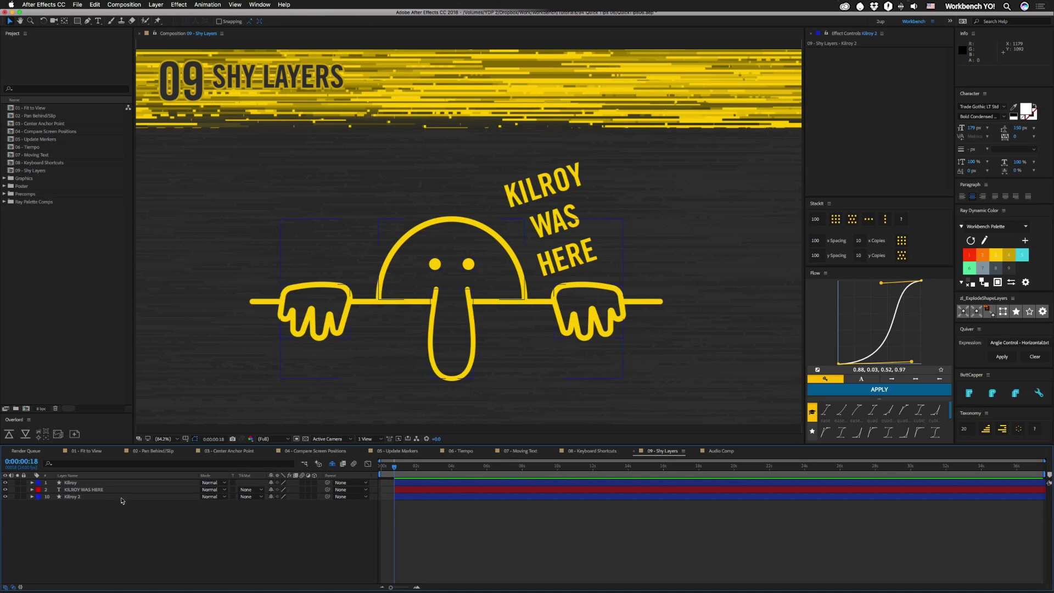
Reveal shy layers, place Kilroy 2 just above BG Yellow, then hide shy layers again.
{"action": "left_click", "coordinate": [331, 464]}
{"action": "left_click", "coordinate": [74, 545]}
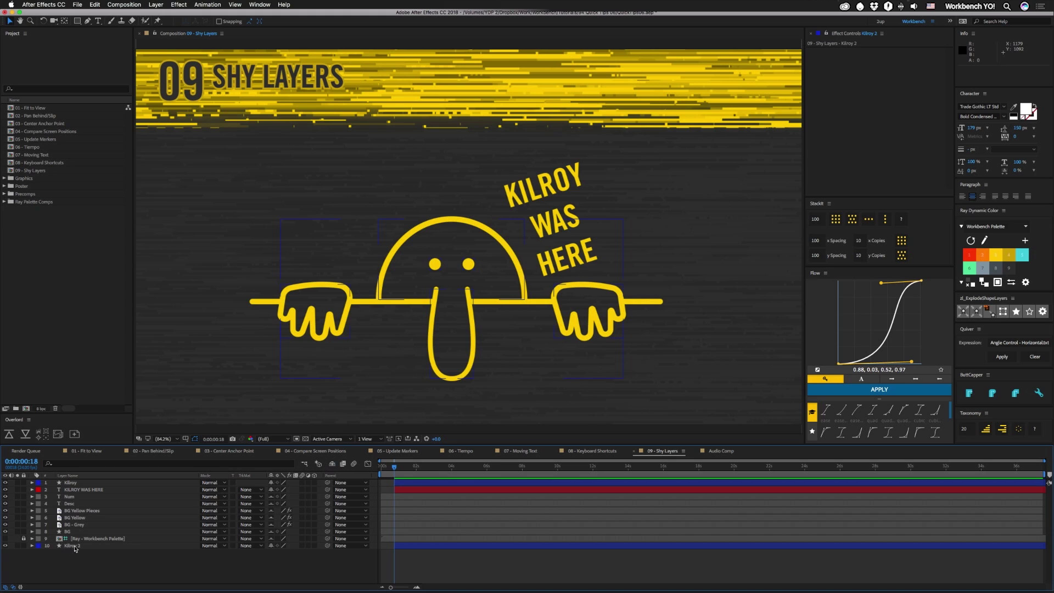
{"action": "left_click_drag", "start_coordinate": [77, 549], "coordinate": [76, 516]}
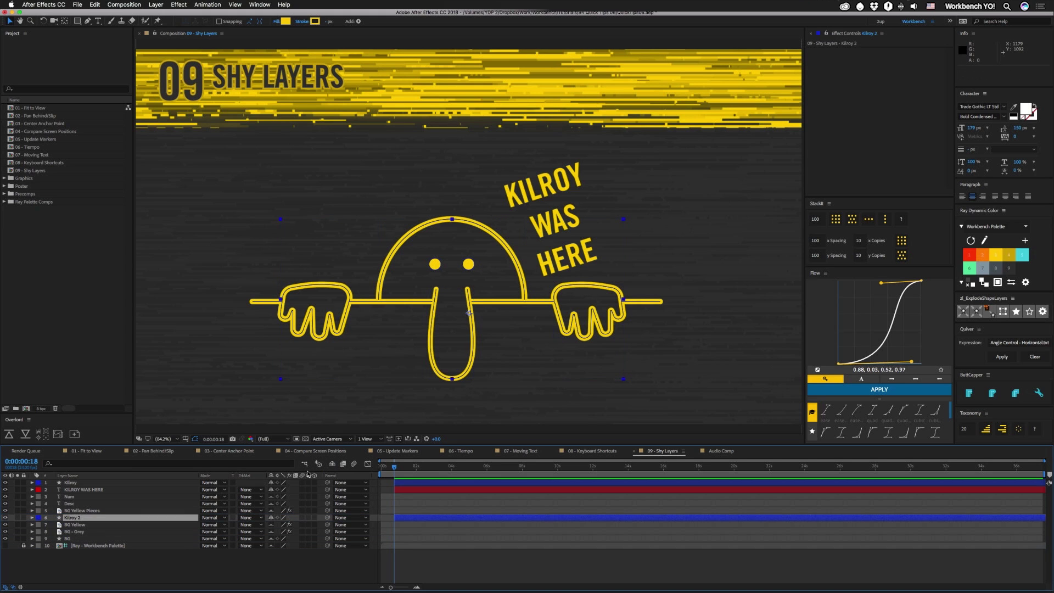
{"action": "left_click", "coordinate": [332, 464]}
{"action": "left_click", "coordinate": [127, 538]}
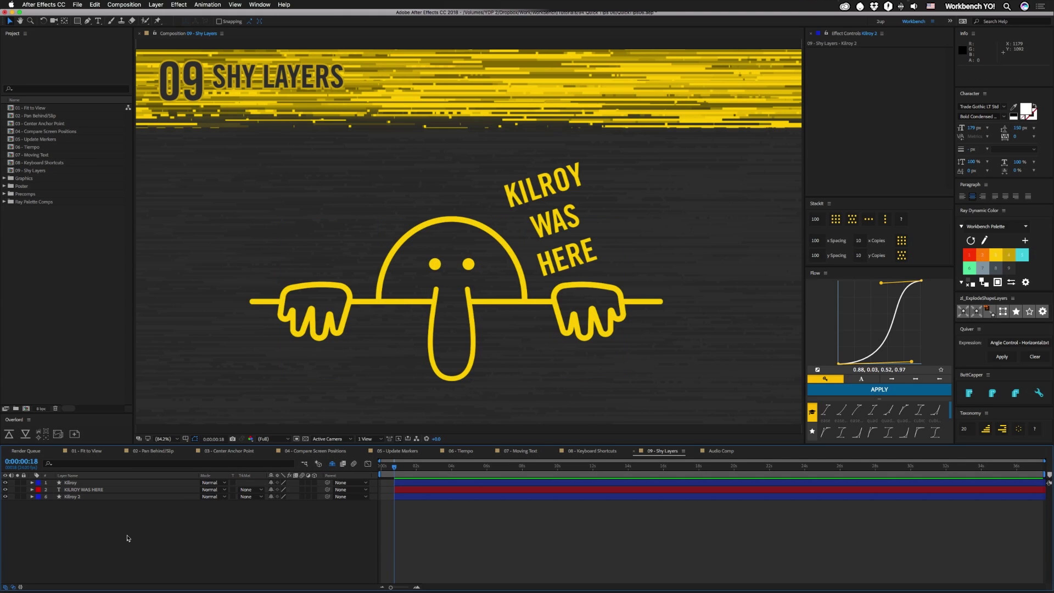